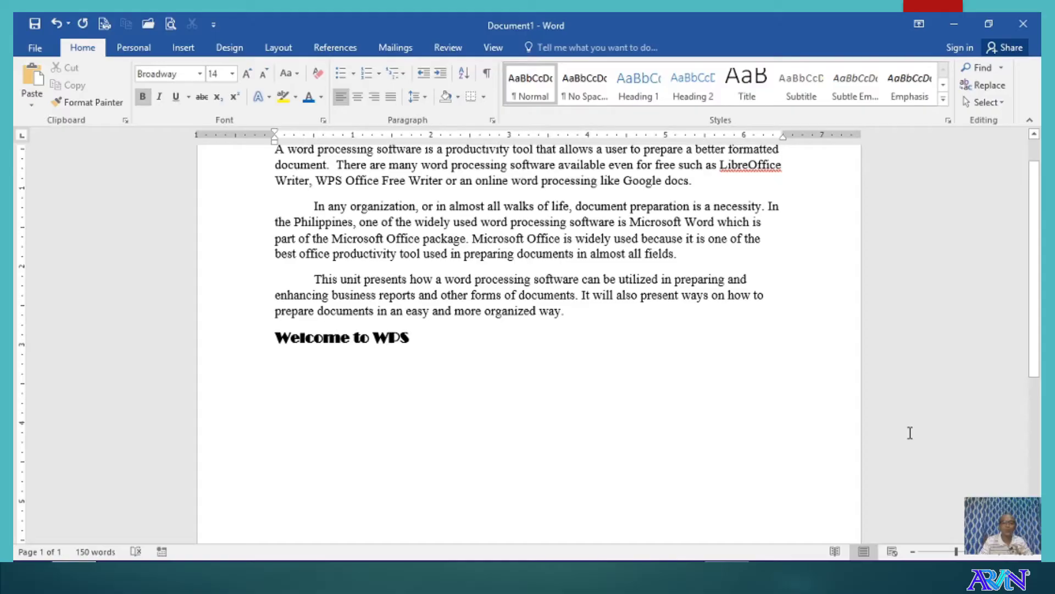
- Make 'word processing software' bold, underlined, blue and Franklin Gothic Heavy
scroll(910, 432, "up", 2)
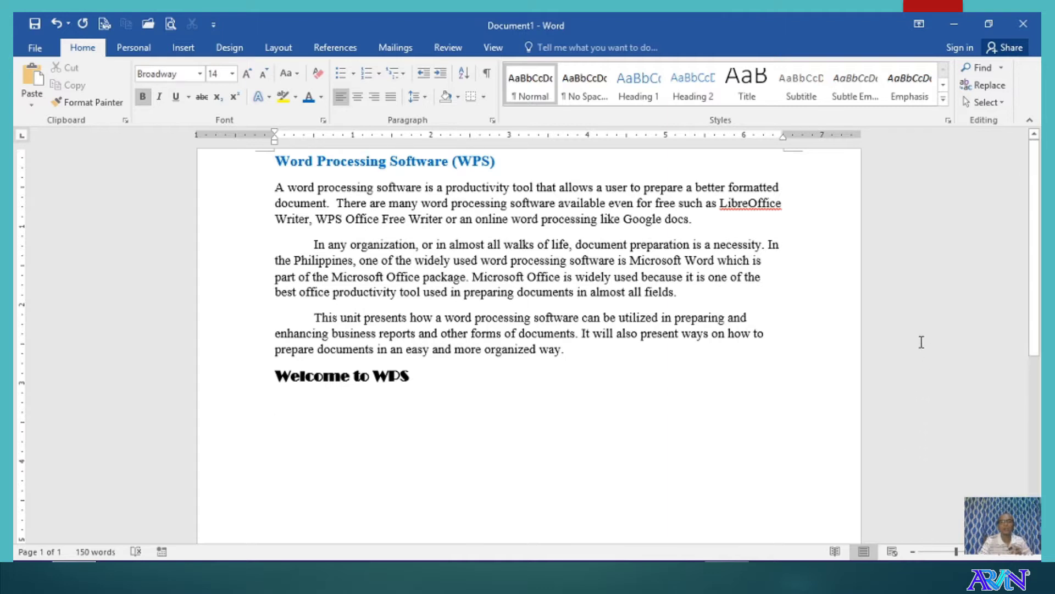
double_click(297, 189)
left_click_drag(330, 188, 412, 191)
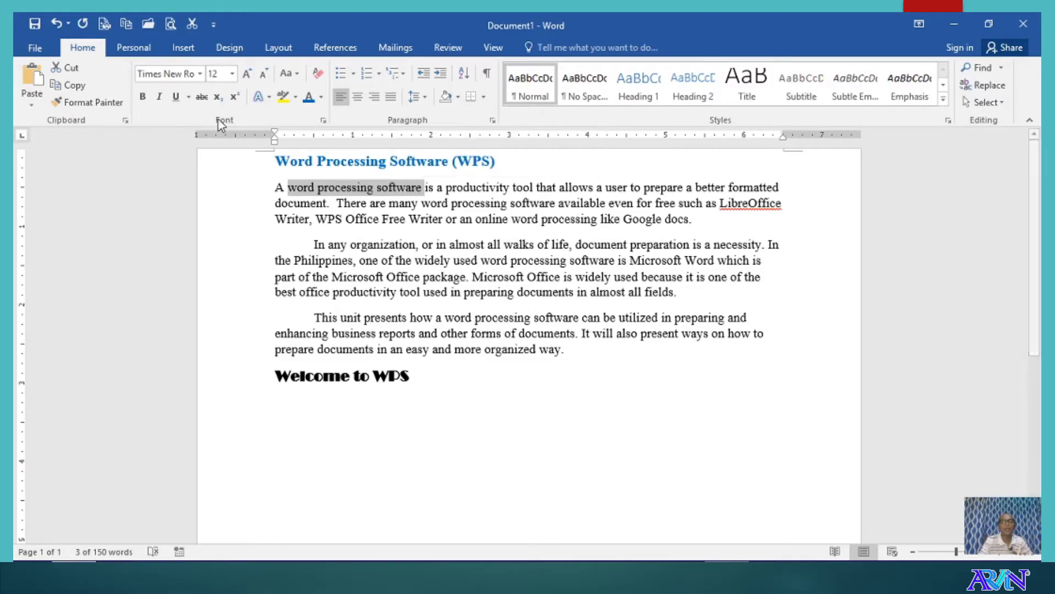
left_click(145, 101)
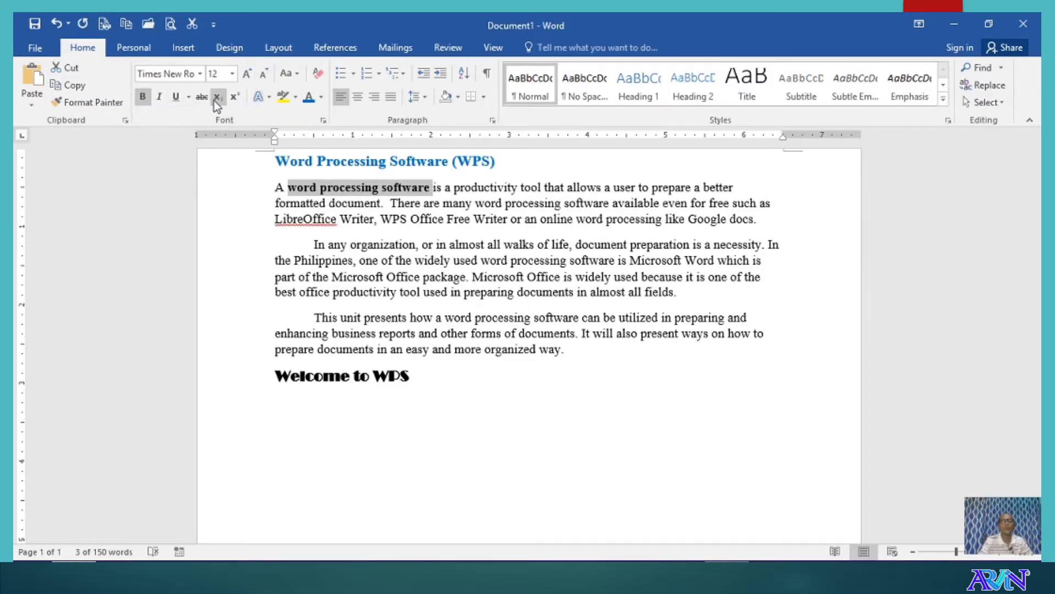
left_click(176, 97)
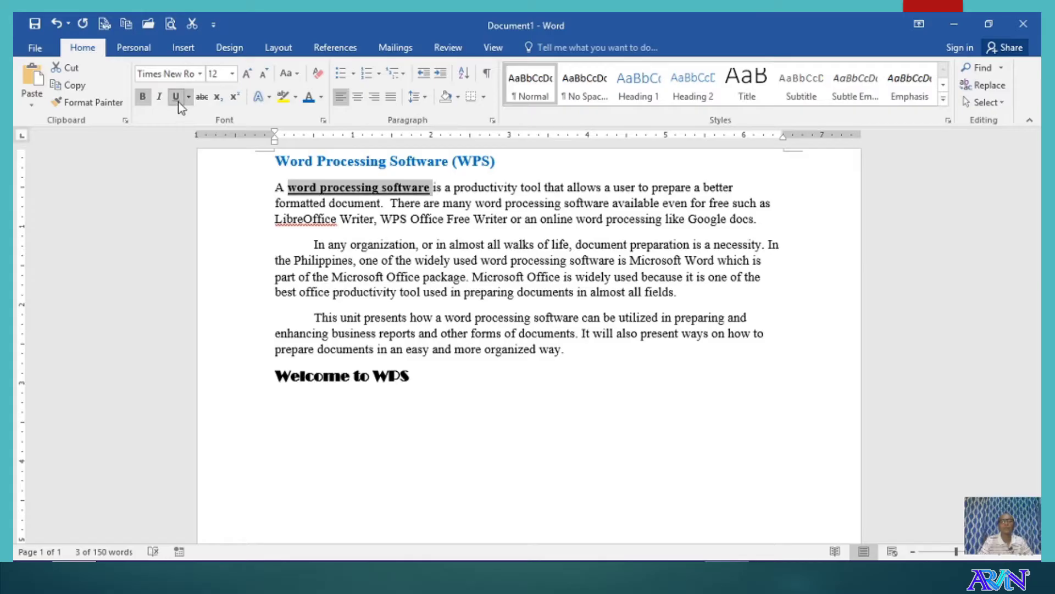
left_click(202, 74)
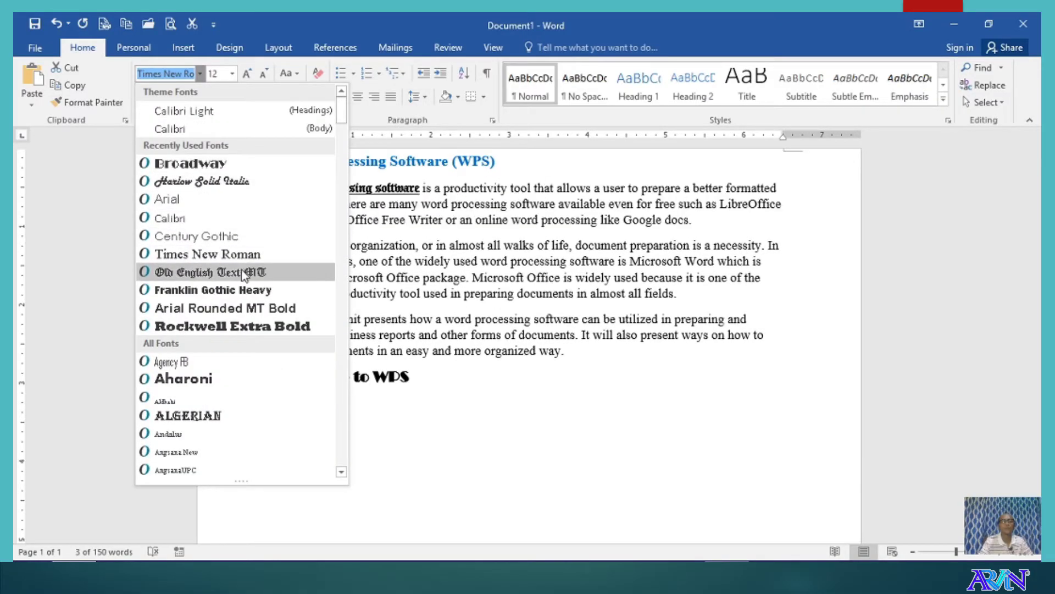
left_click(244, 290)
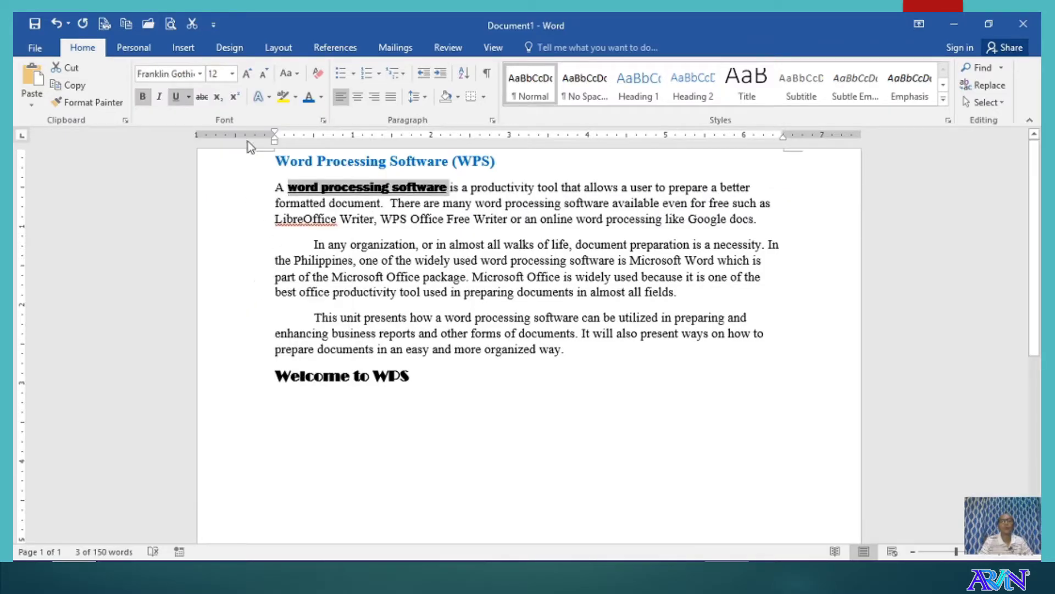
left_click(311, 98)
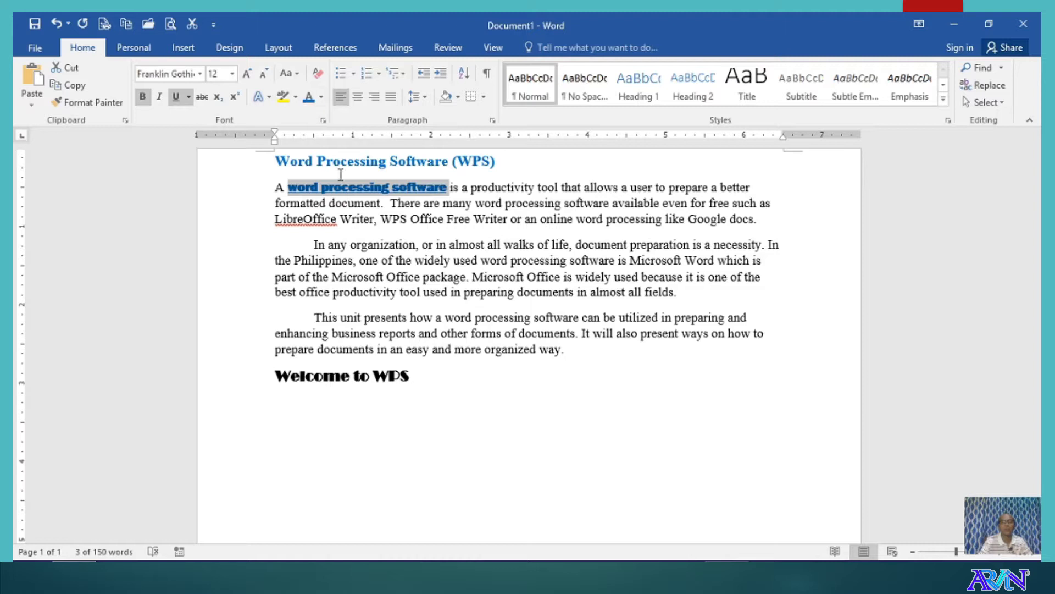
left_click(469, 390)
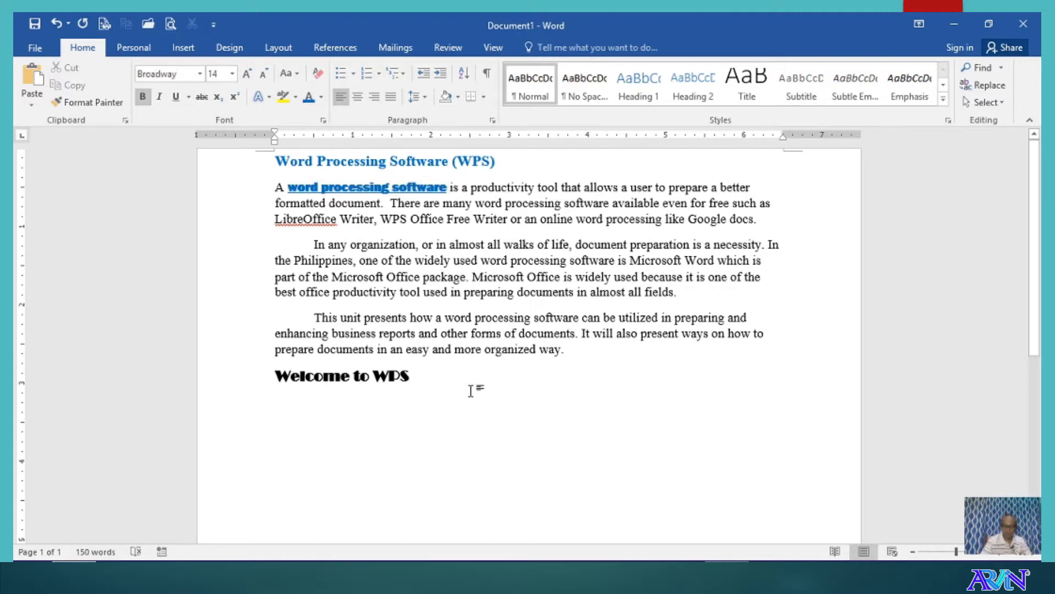
- Add a new line below 'Welcome to WPS', set it to Arial 22, then apply Heading 1
key("Return")
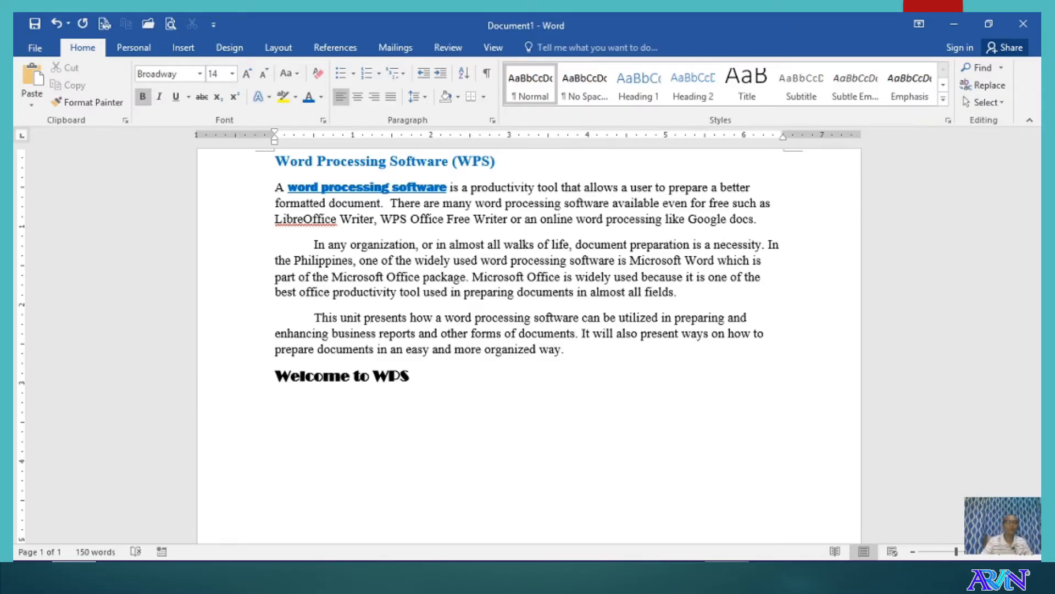
left_click(199, 75)
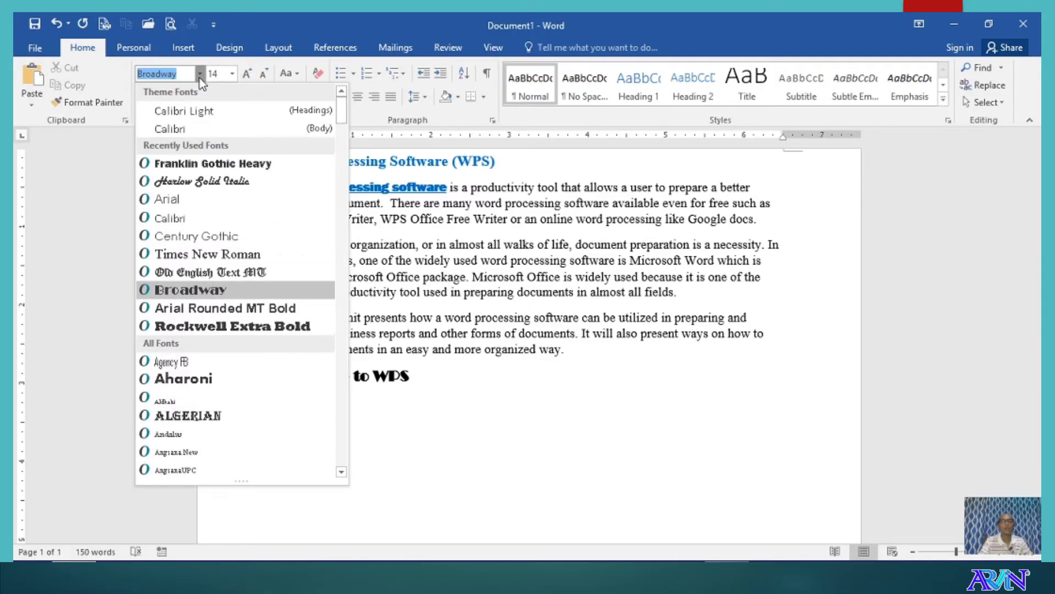
left_click(192, 205)
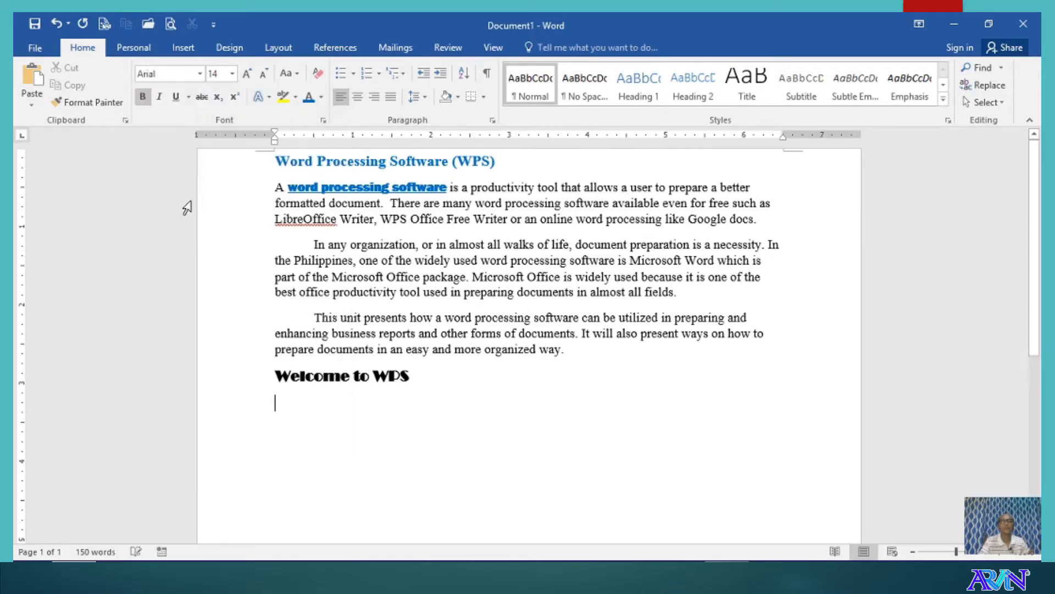
left_click(233, 74)
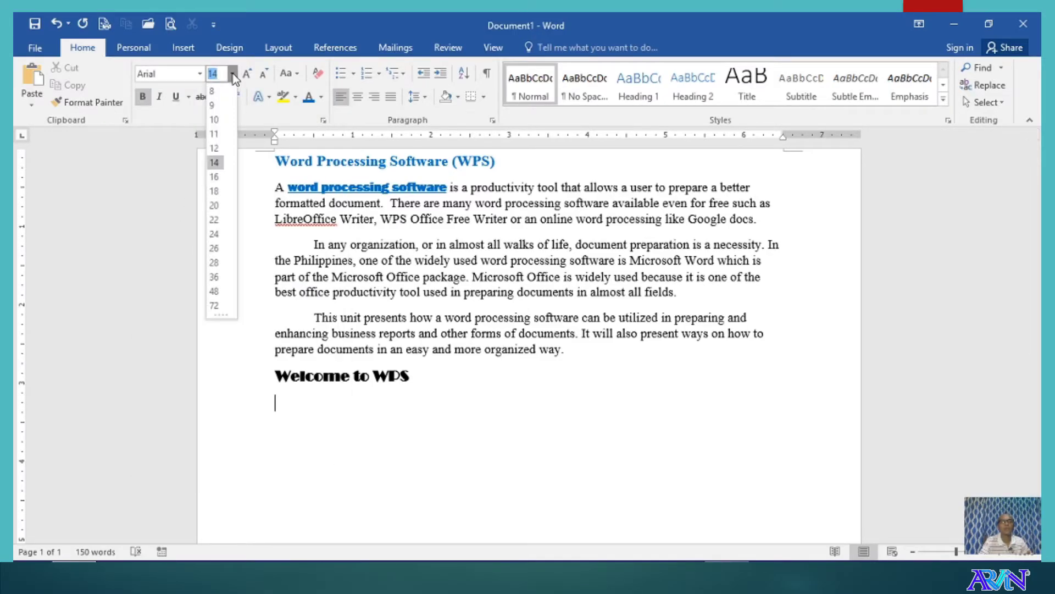
left_click(213, 219)
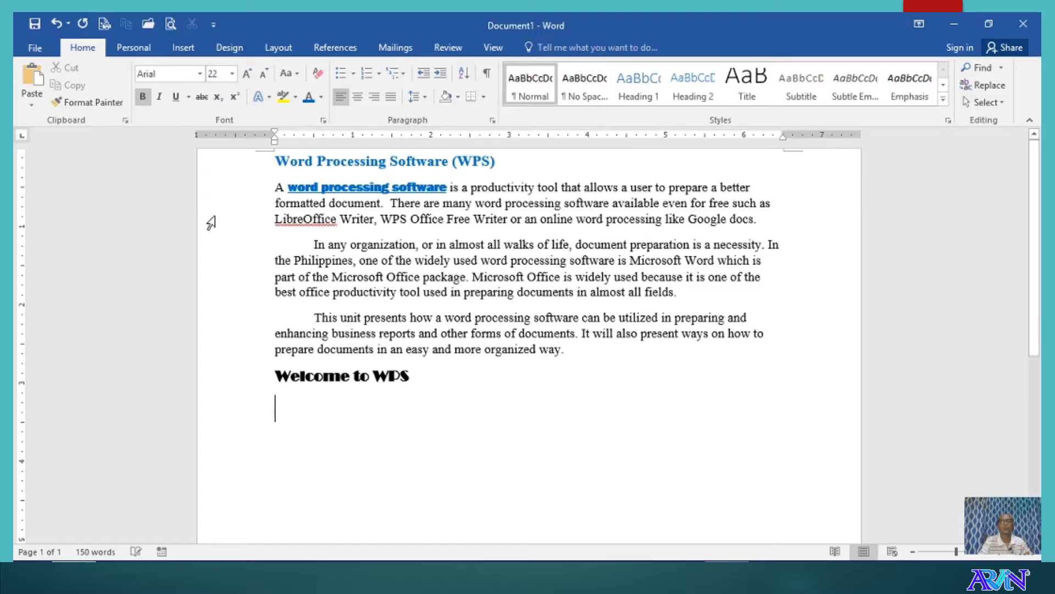
left_click(646, 93)
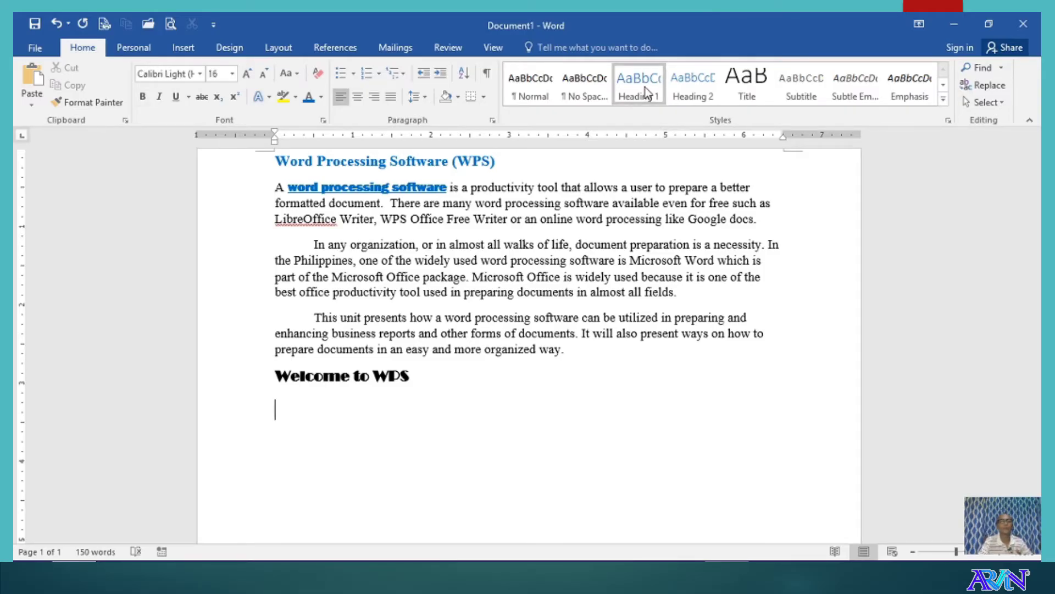
- Type 'Topic 1 – WPS Introduction' in bold on the Heading 1 line, then start a new paragraph
left_click(141, 99)
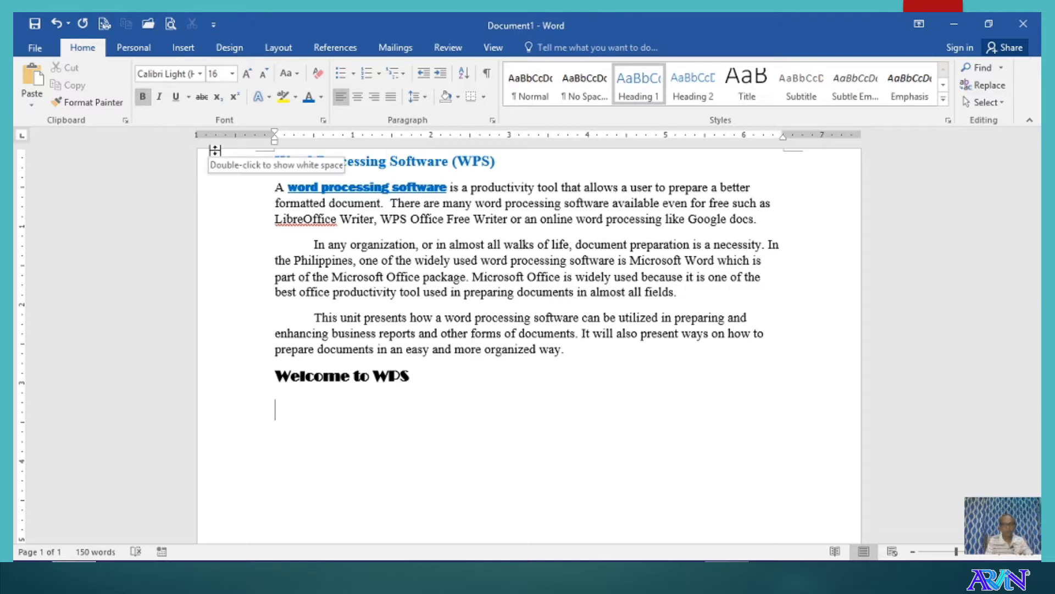
type("To")
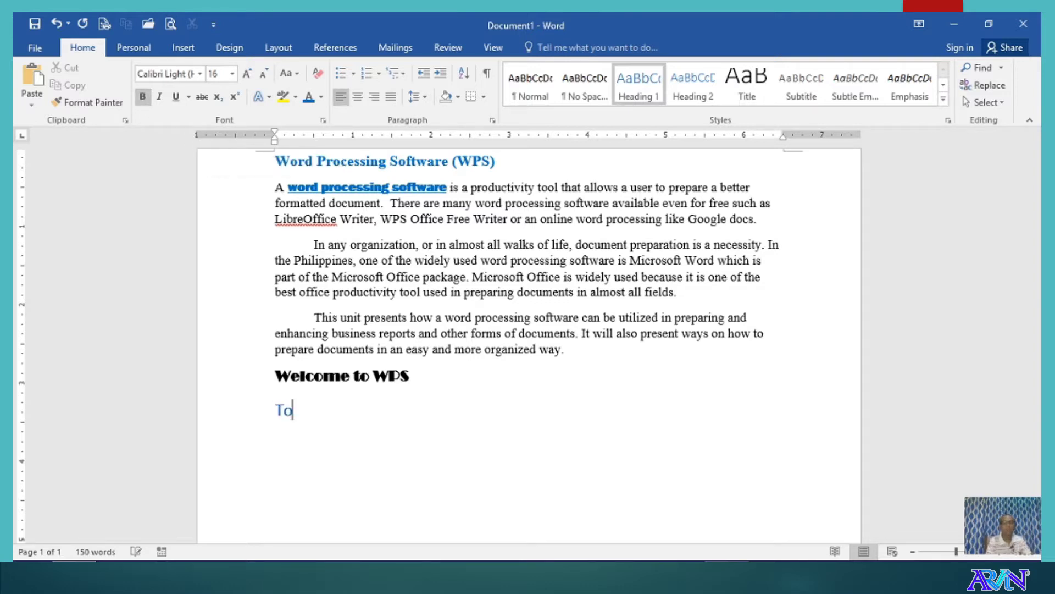
type("pic 1 =")
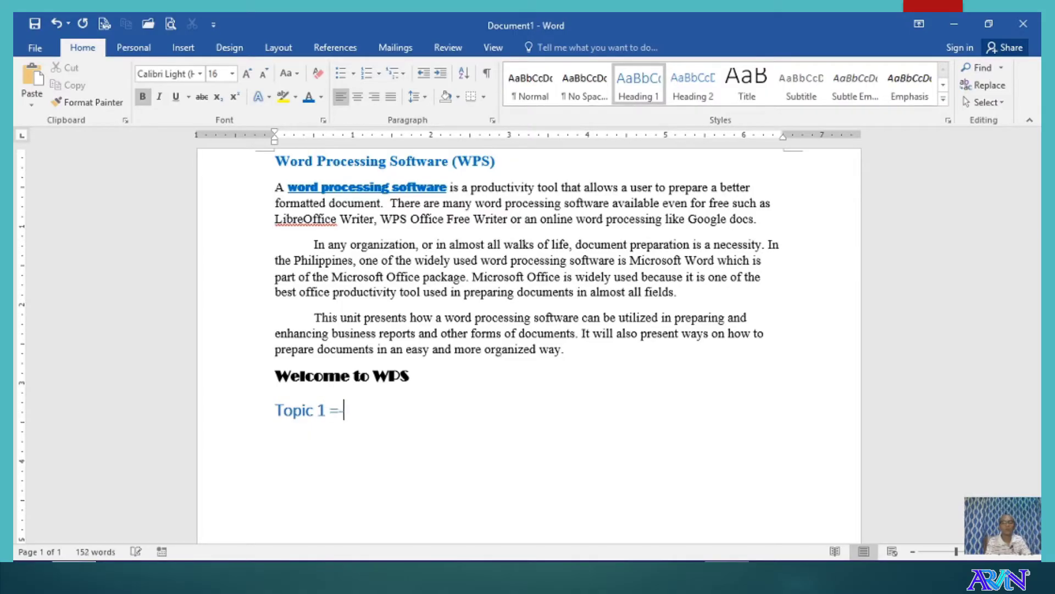
key("BackSpace")
type("- WPS")
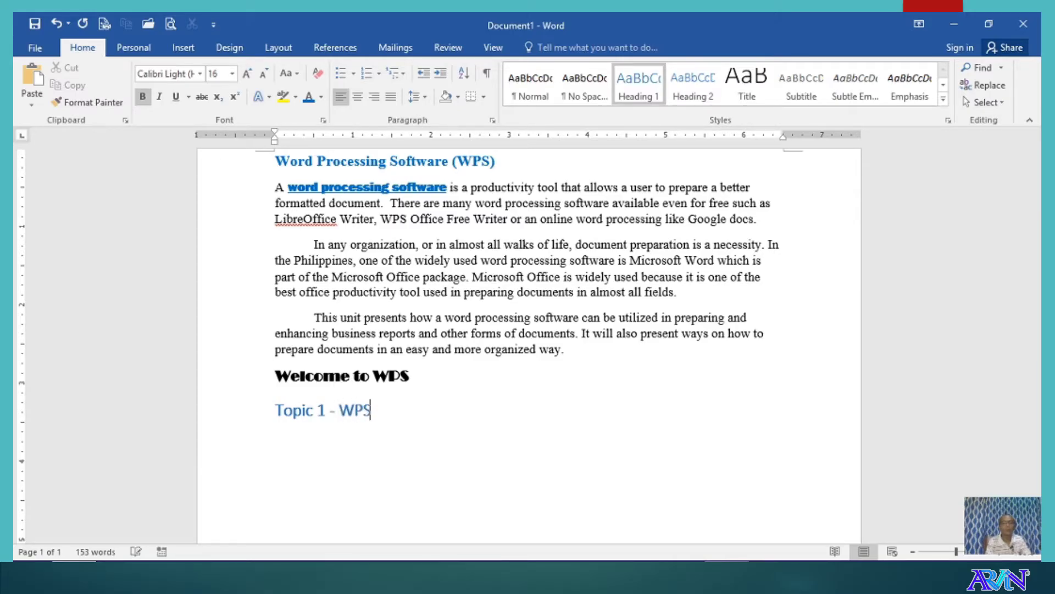
type(" Ins")
key("BackSpace")
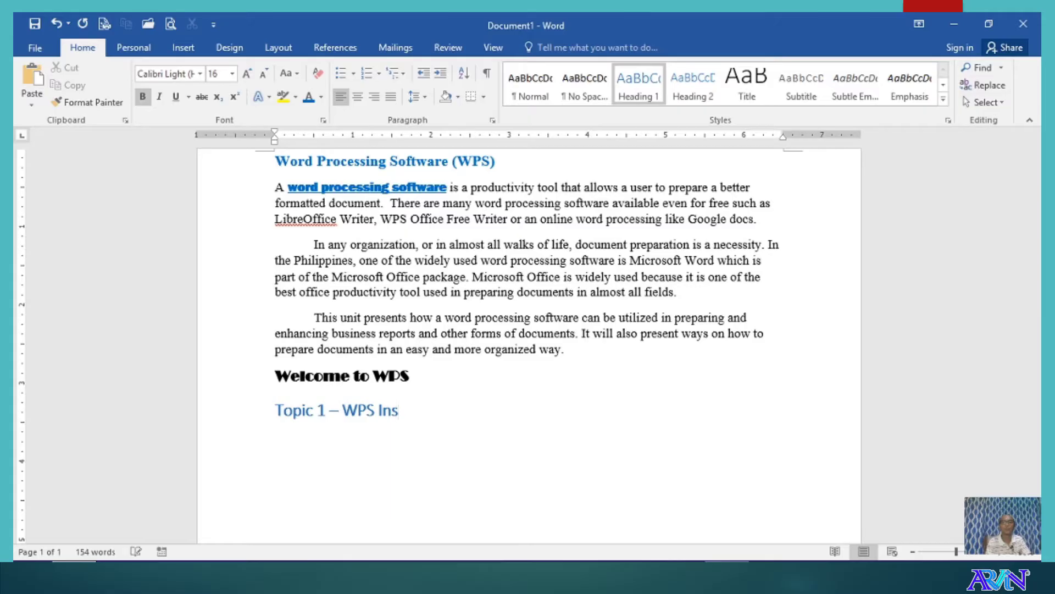
type("troduction")
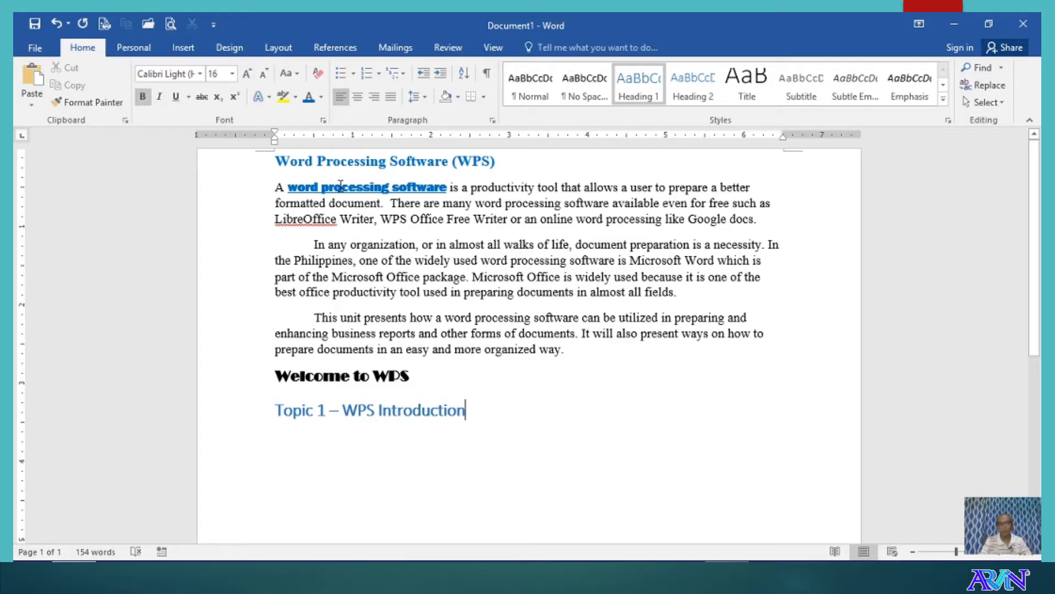
key("Return")
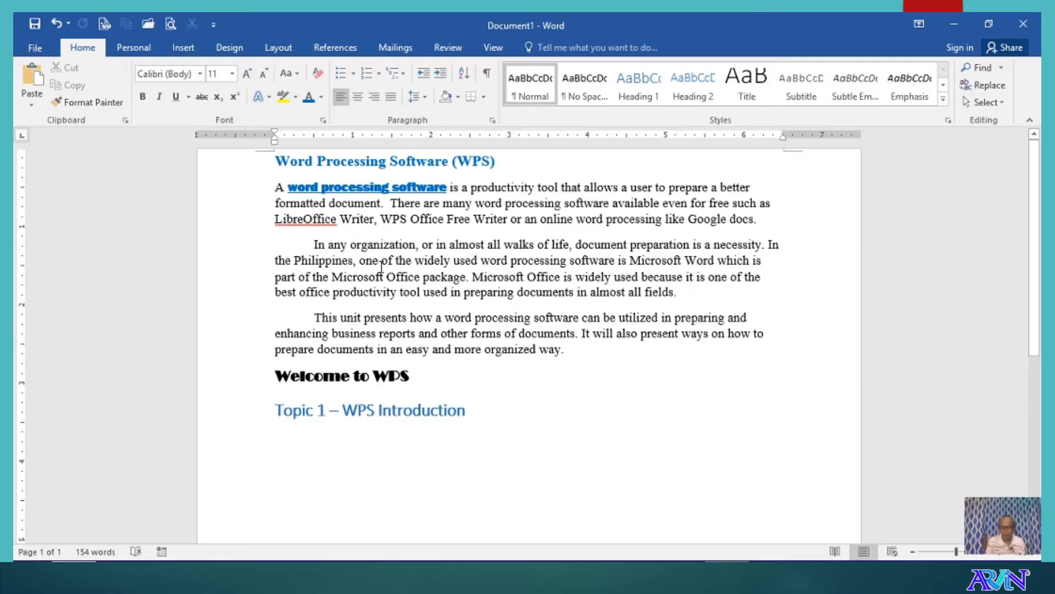
- Select the Topic 1 heading and give it a words-only underline
key("Up")
key("ctrl+shift+Right")
key("ctrl+shift+Right")
key("ctrl+shift+Right")
key("ctrl+shift+Right")
key("ctrl+shift+Right")
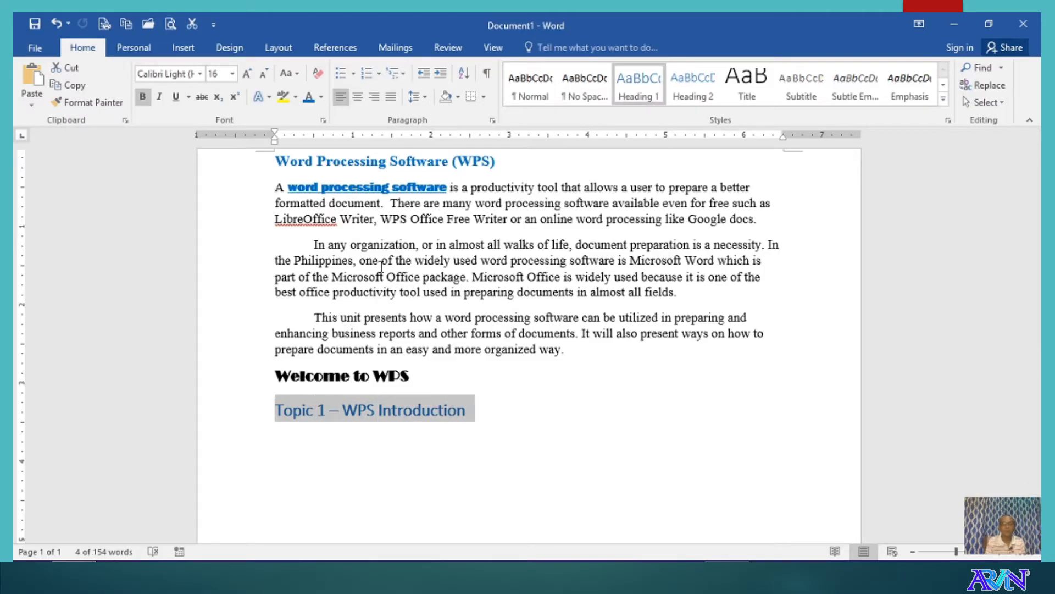
key("ctrl+u")
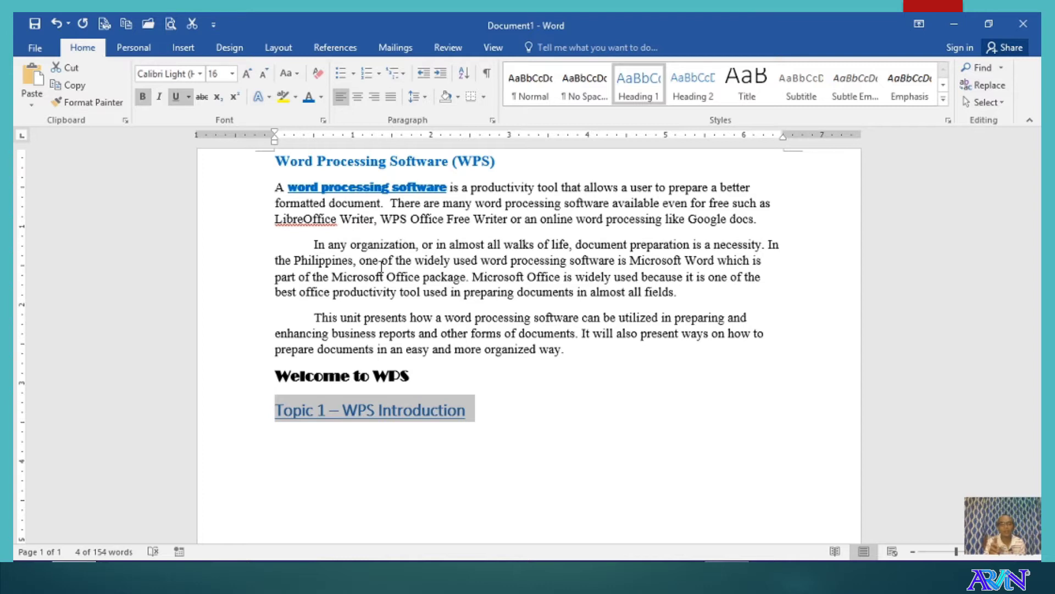
key("ctrl+u")
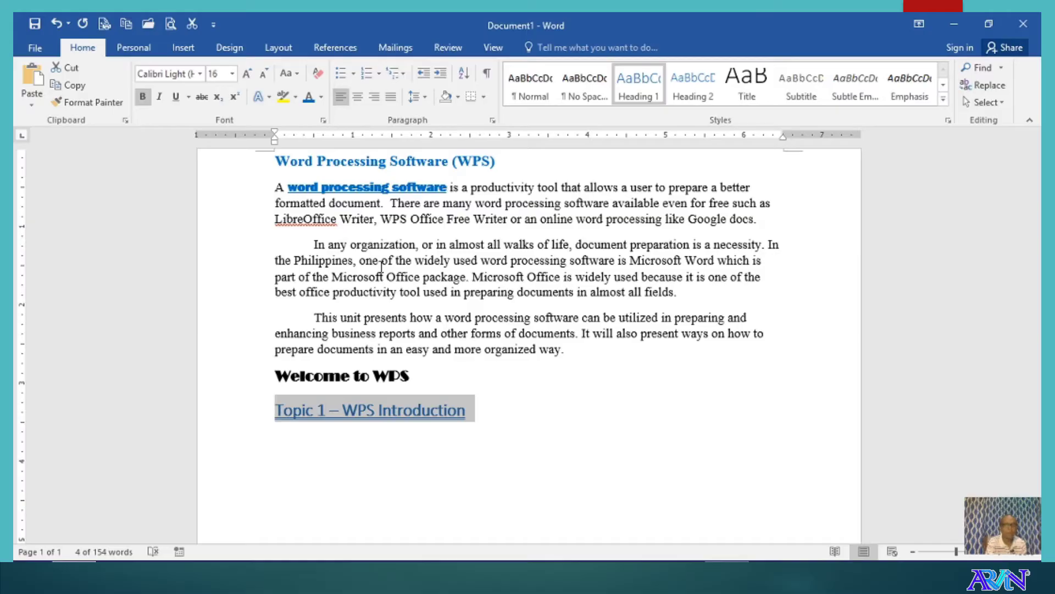
key("ctrl+shift+w")
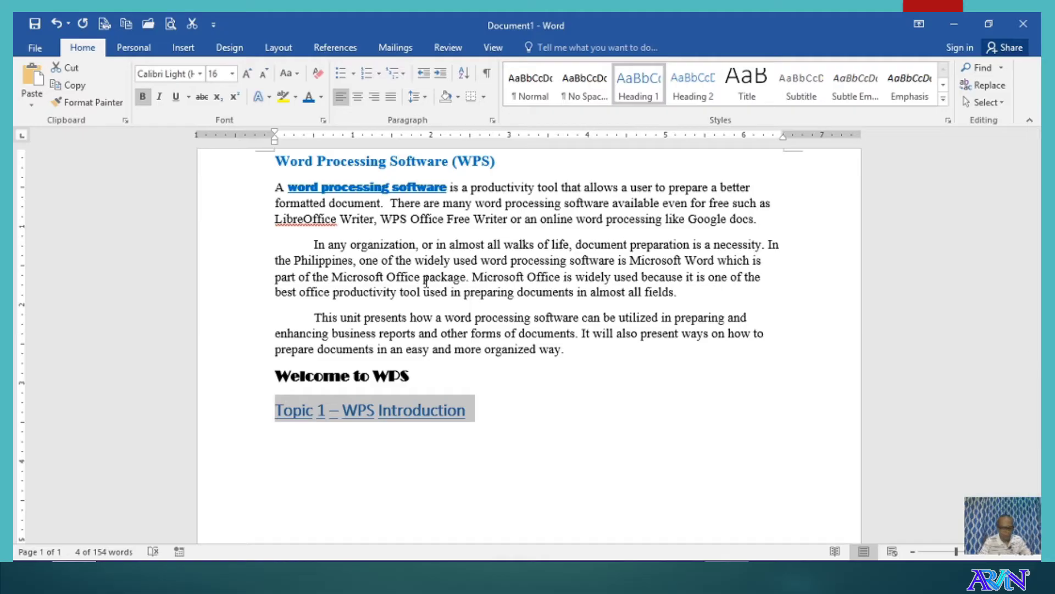
- Try heading font sizes between 15 and 18 with Ctrl+] and Ctrl+[ shortcuts
key("ctrl+bracketright")
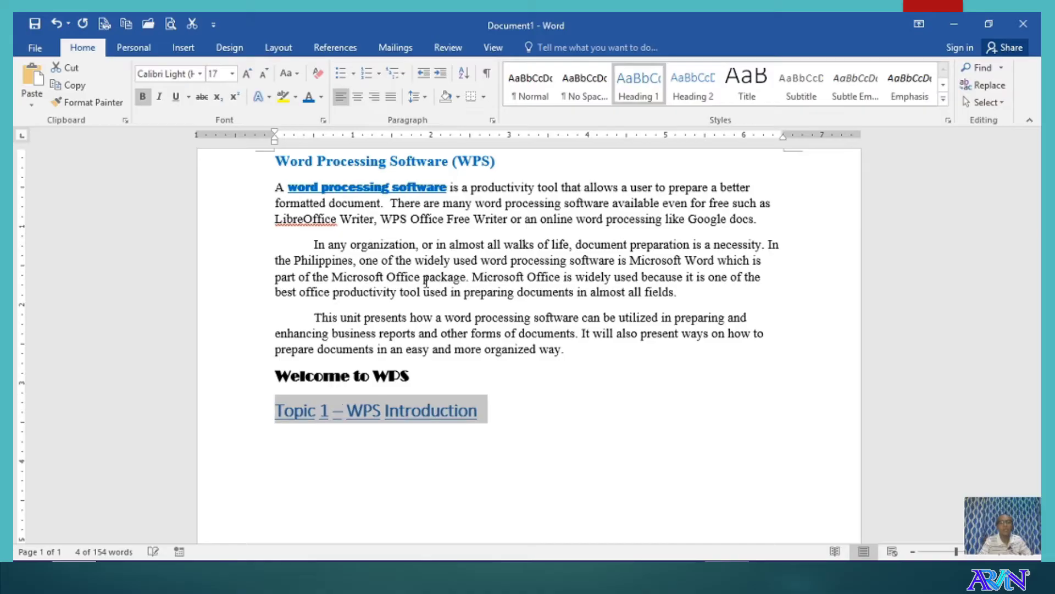
key("ctrl+bracketright")
key("ctrl+bracketright")
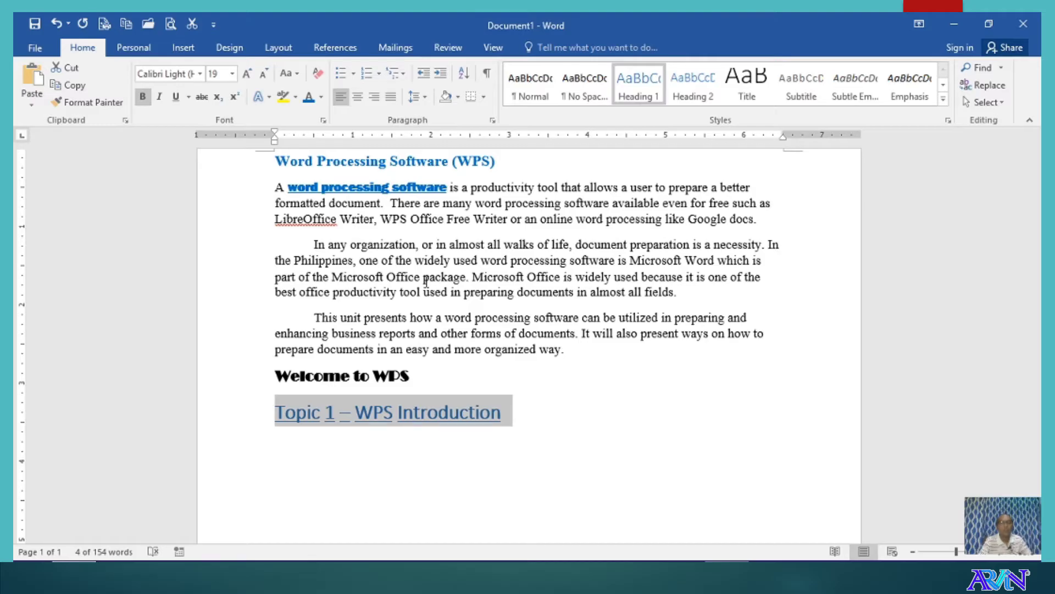
key("ctrl+bracketleft")
key("ctrl+bracketleft")
key("ctrl+bracketleft")
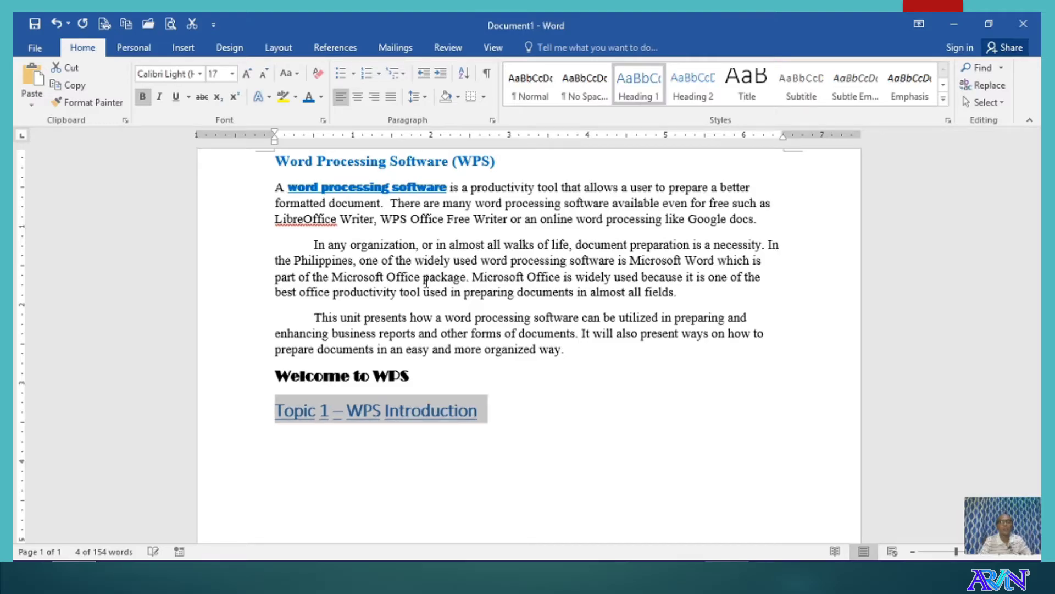
key("ctrl+bracketleft")
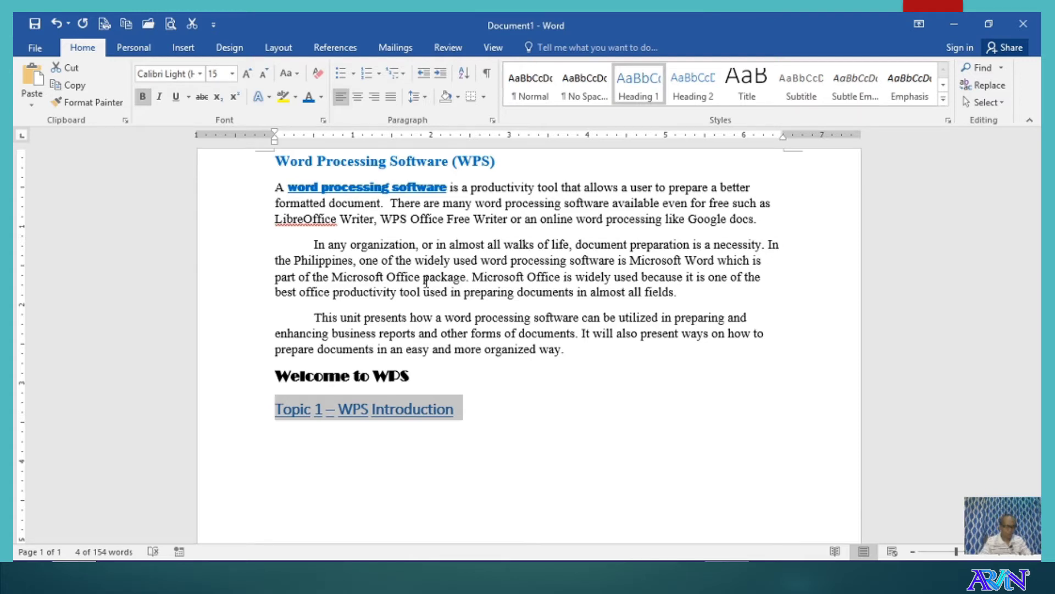
key("ctrl+bracketright")
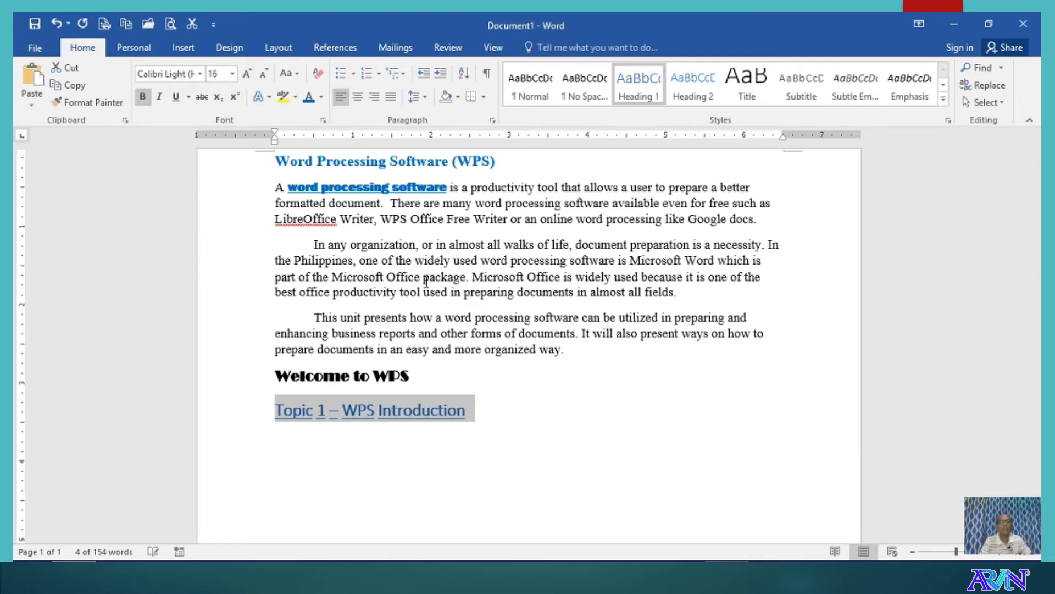
key("ctrl+shift+period")
key("ctrl+shift+period")
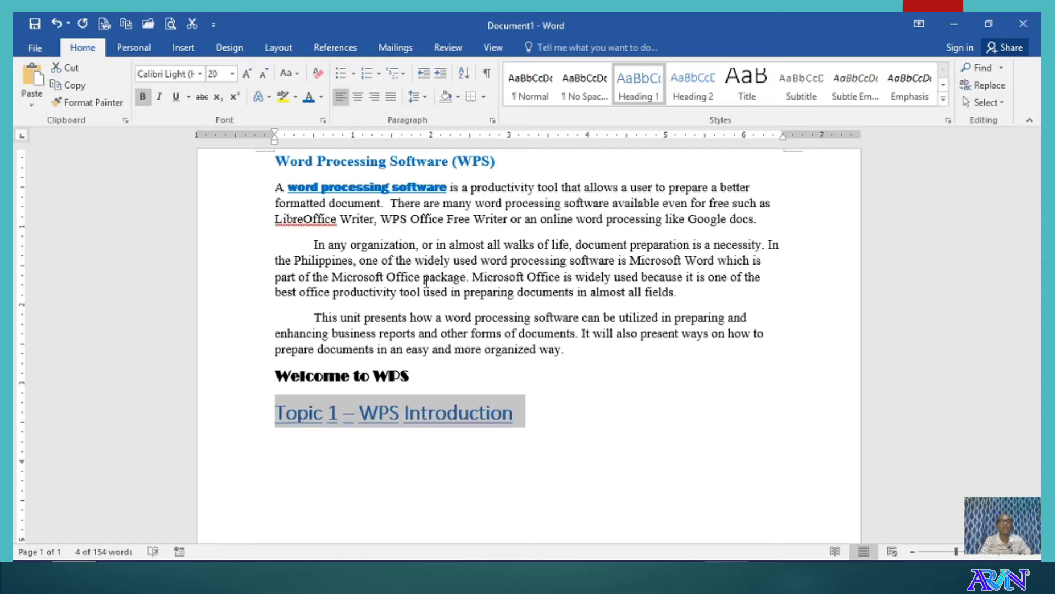
key("ctrl+shift+period")
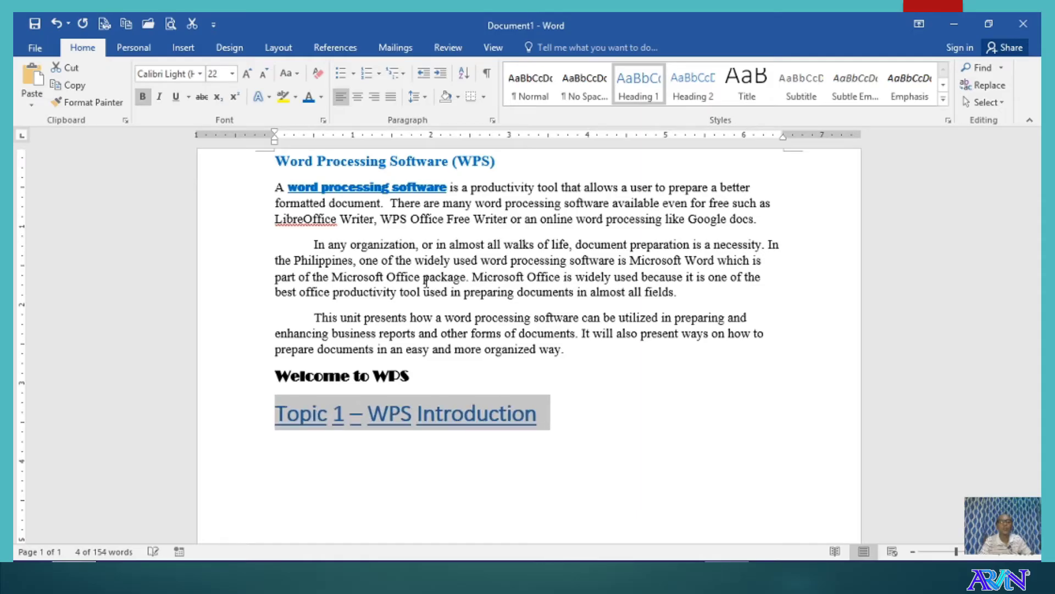
- Return the heading to 16 pt and move to the empty line below
left_click(233, 73)
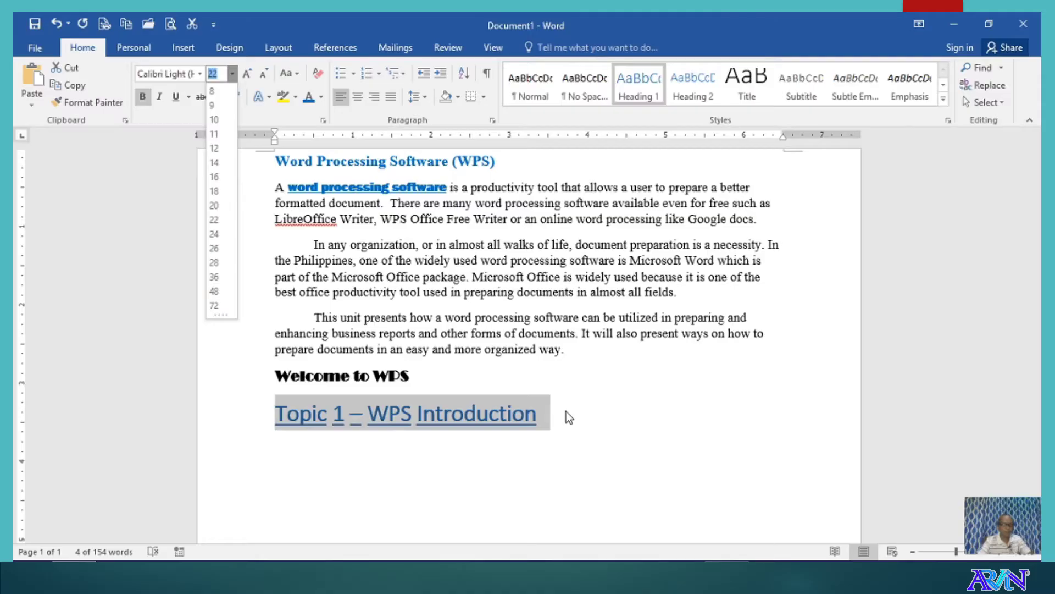
key("Escape")
key("ctrl+shift+comma")
key("ctrl+shift+comma")
key("ctrl+shift+comma")
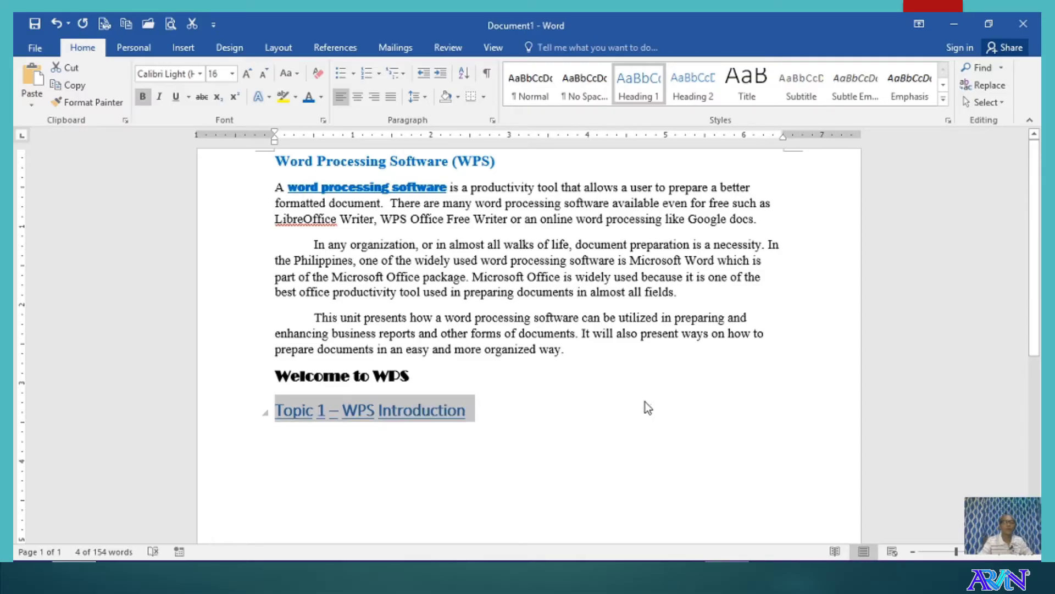
left_click(228, 73)
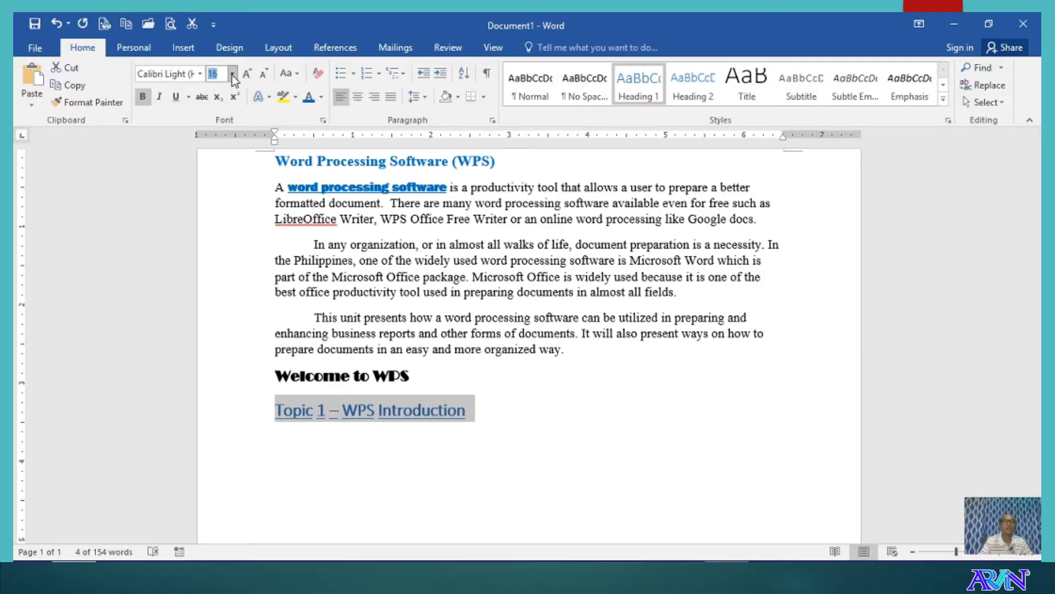
left_click(232, 74)
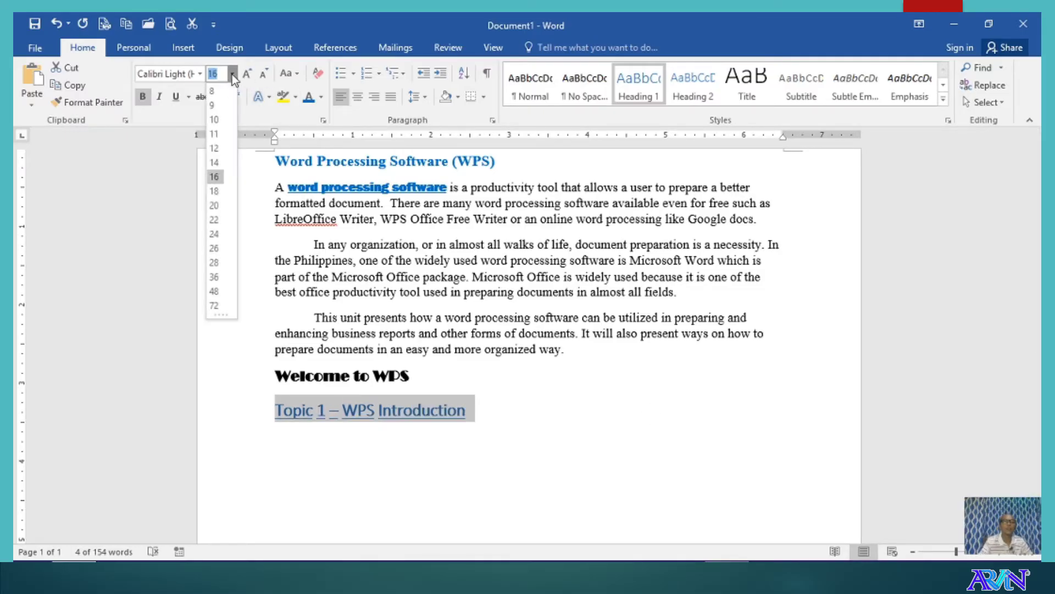
left_click(519, 435)
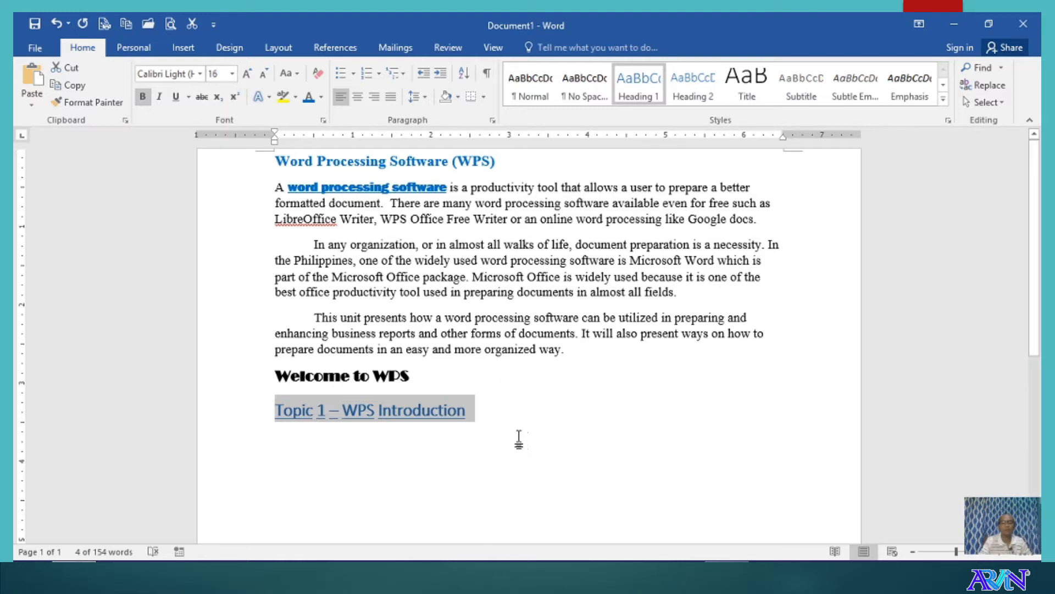
left_click(519, 438)
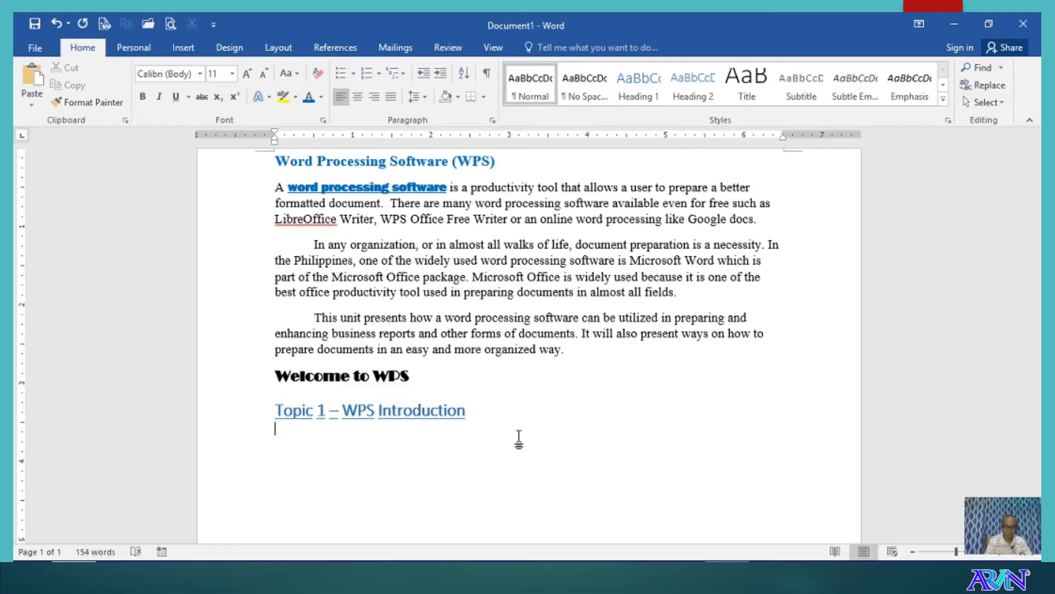
- Type H₂O with the 2 as a subscript, then move to the next line
type("H2")
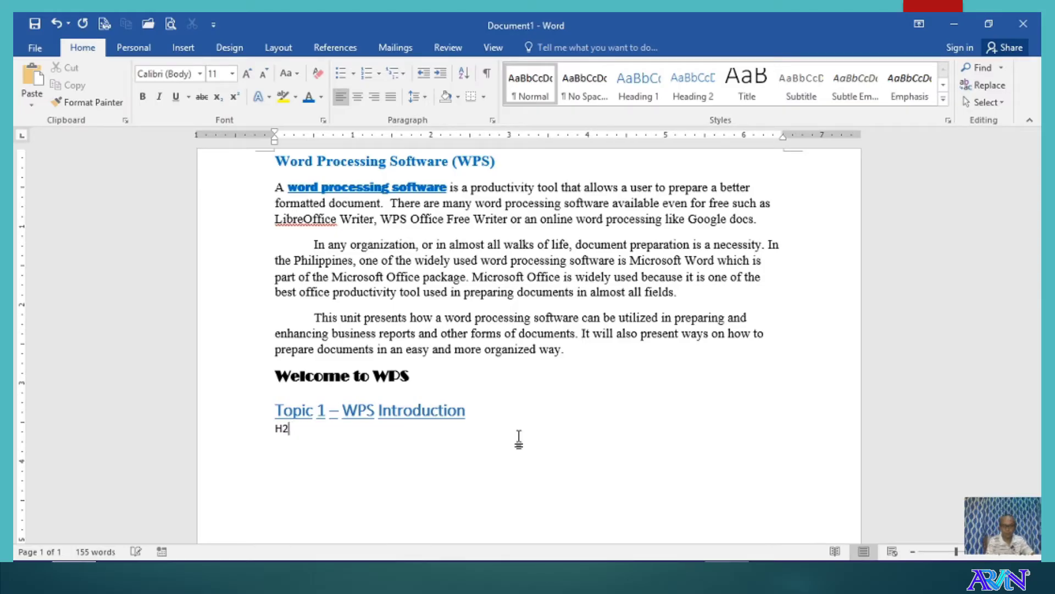
type("O")
key("Left")
key("shift+Left")
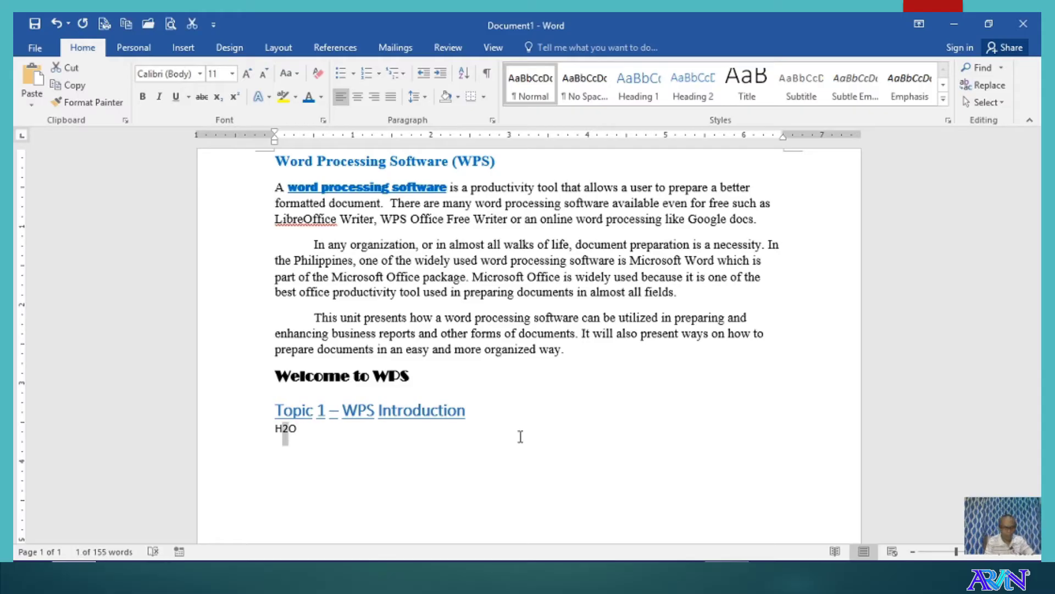
key("ctrl+equal")
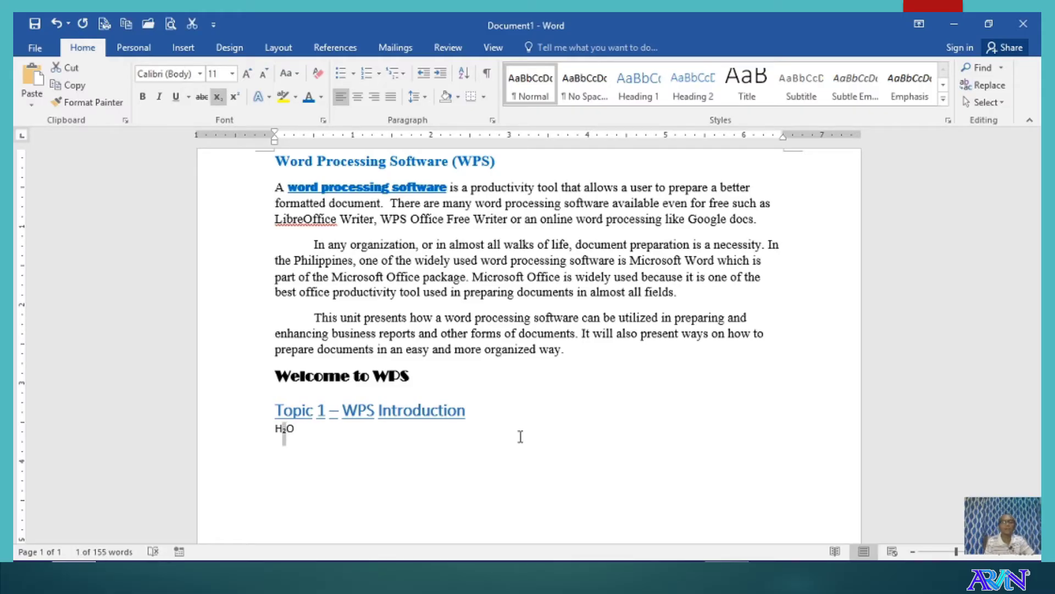
key("Down")
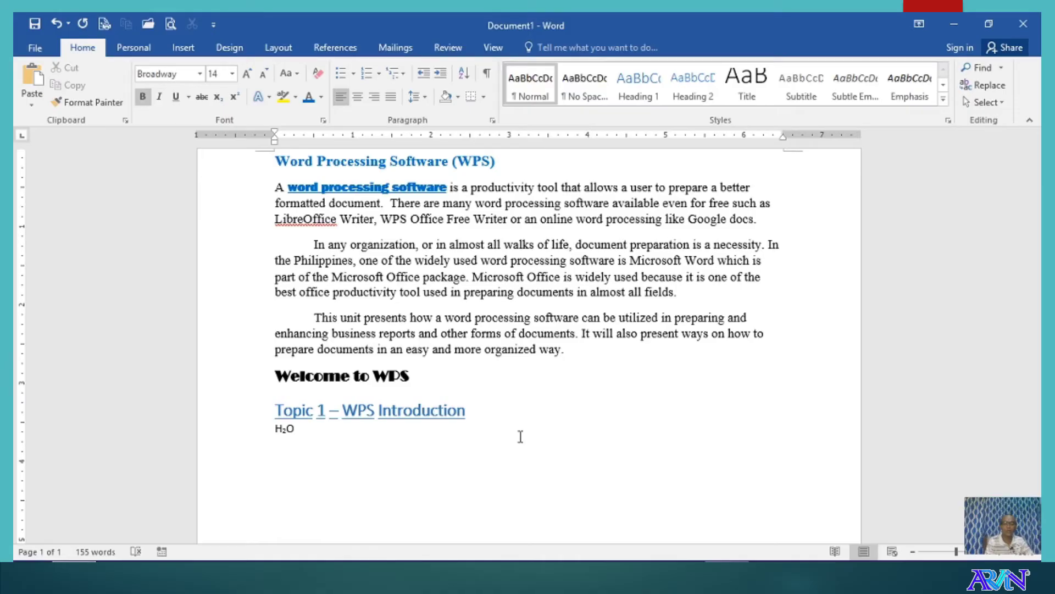
- Type 'X² + y²' with both 2s superscript, then move to an empty line below
type("X")
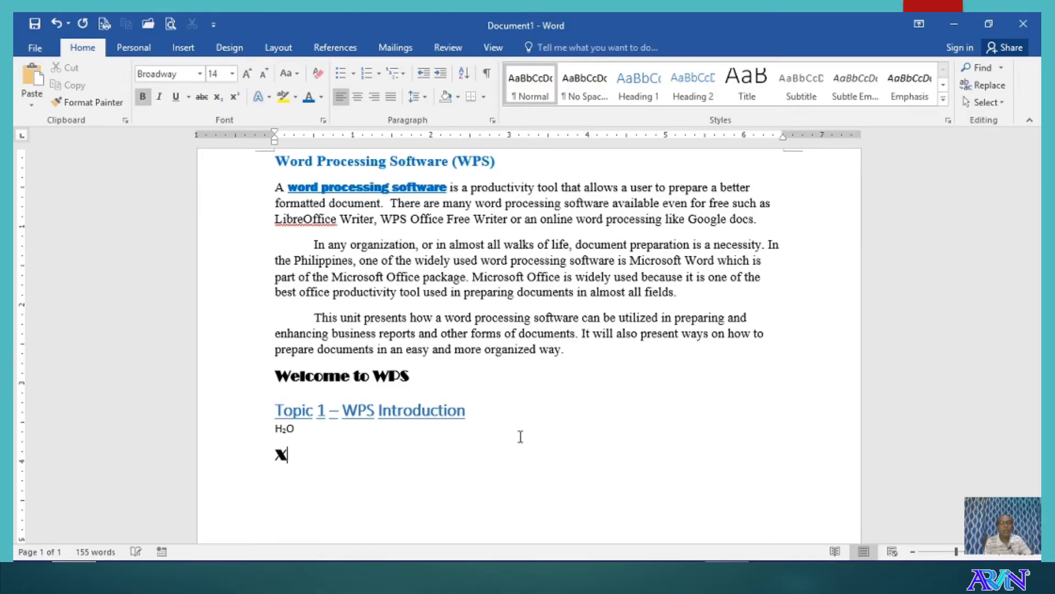
type("2 + y2")
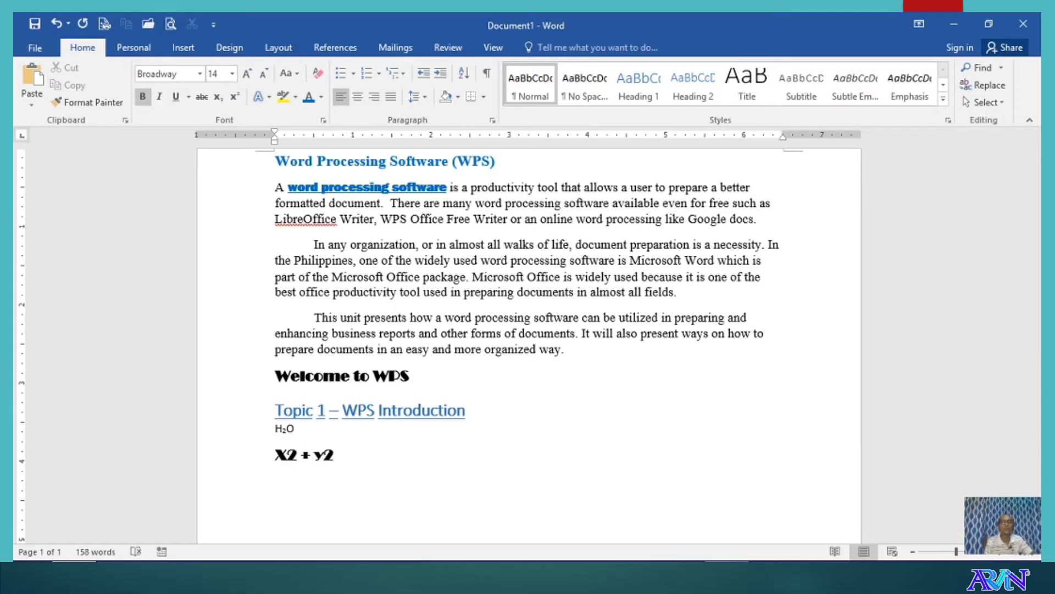
key("shift+Left")
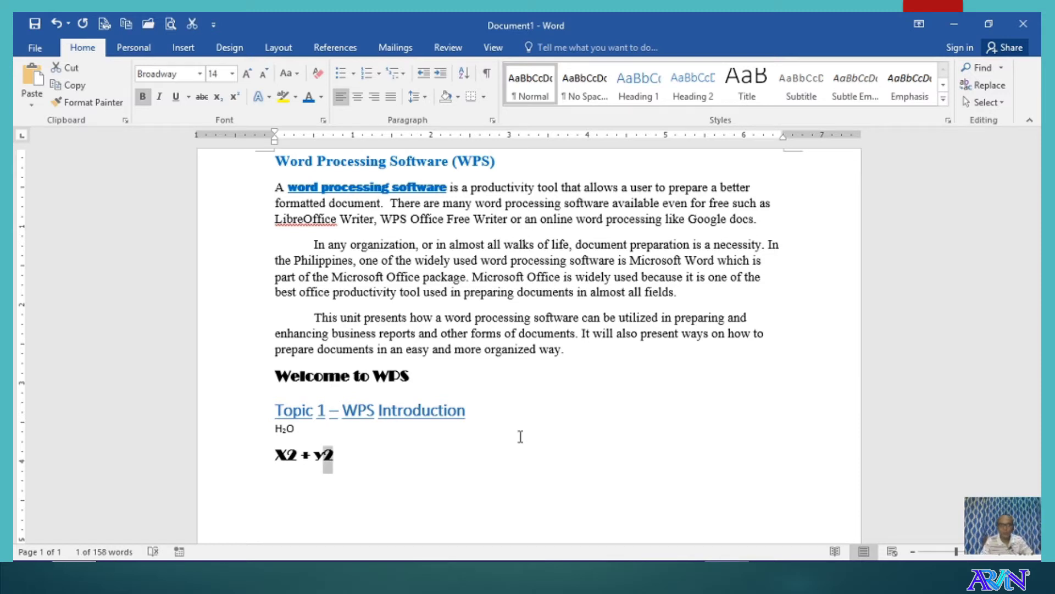
key("ctrl+shift+plus")
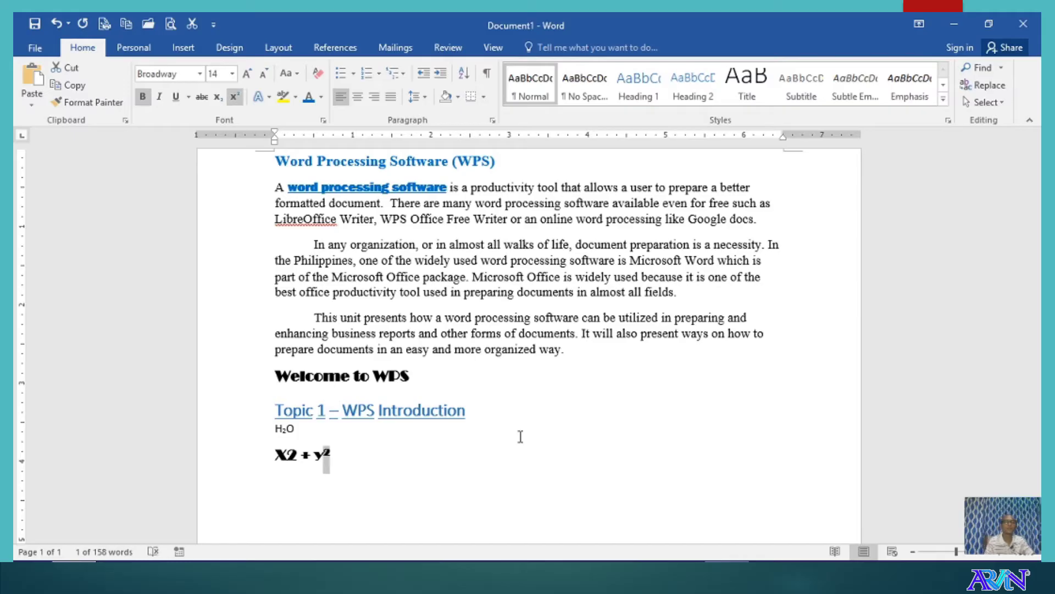
key("Left")
key("Left")
key("Left")
key("Left")
key("Left")
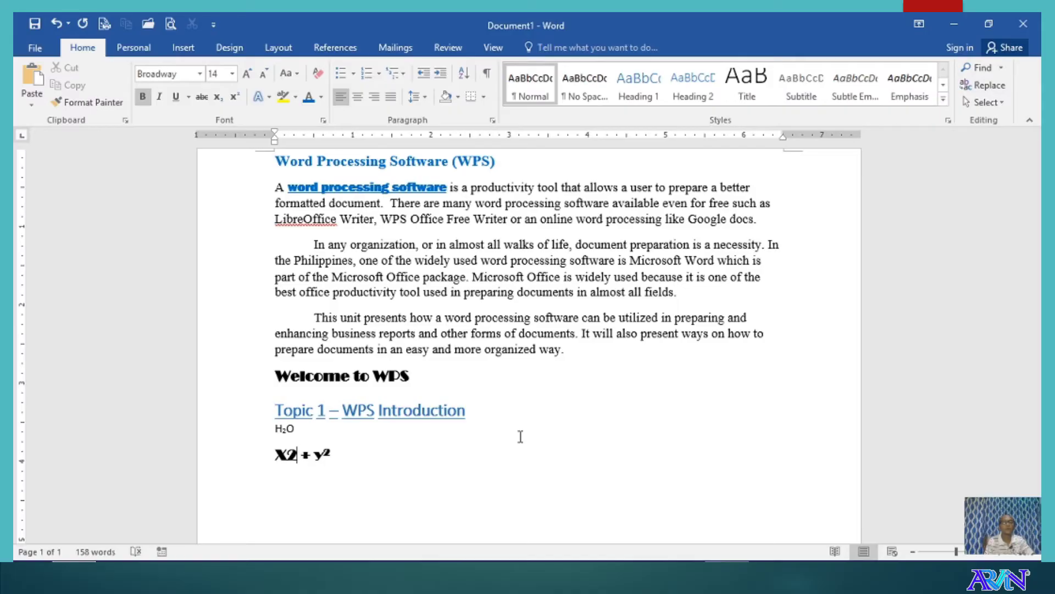
key("shift+Home")
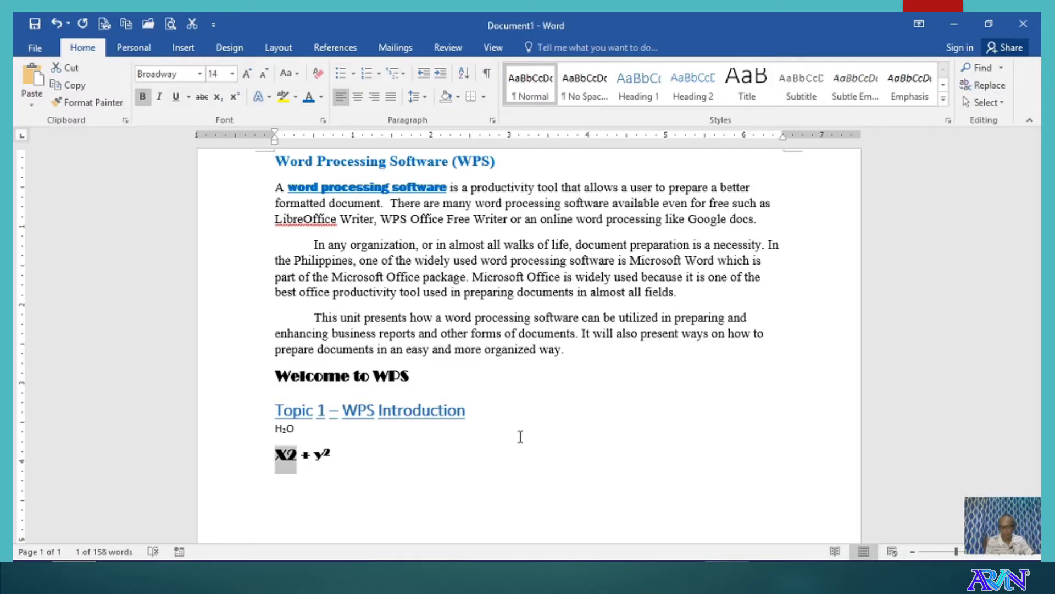
key("shift+Right")
key("ctrl+shift+plus")
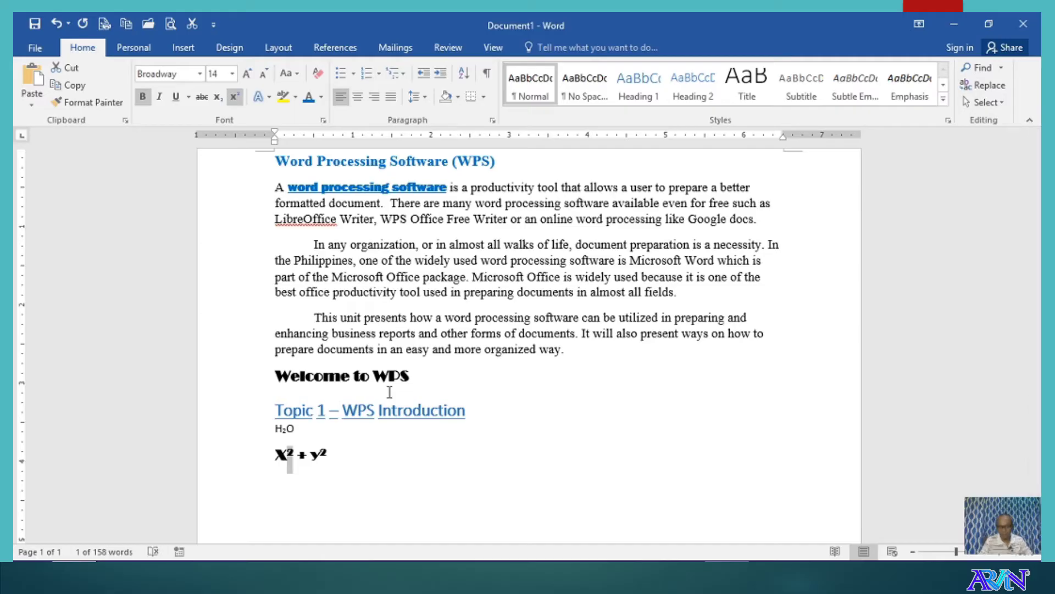
key("Down")
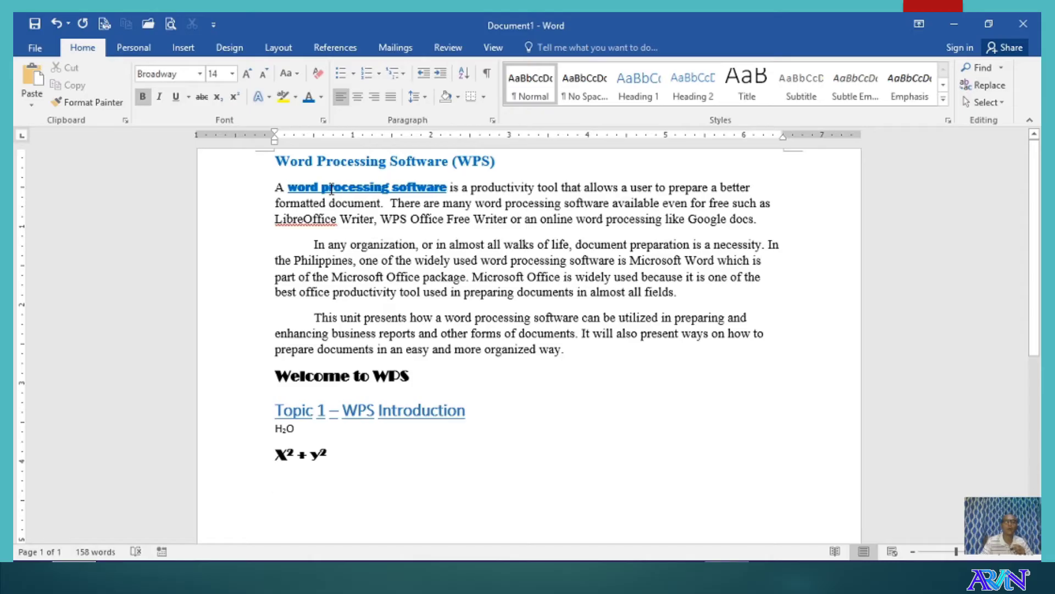
- In the Font dialog, moved aside from the page, change the size from 14 to 15
left_click(324, 122)
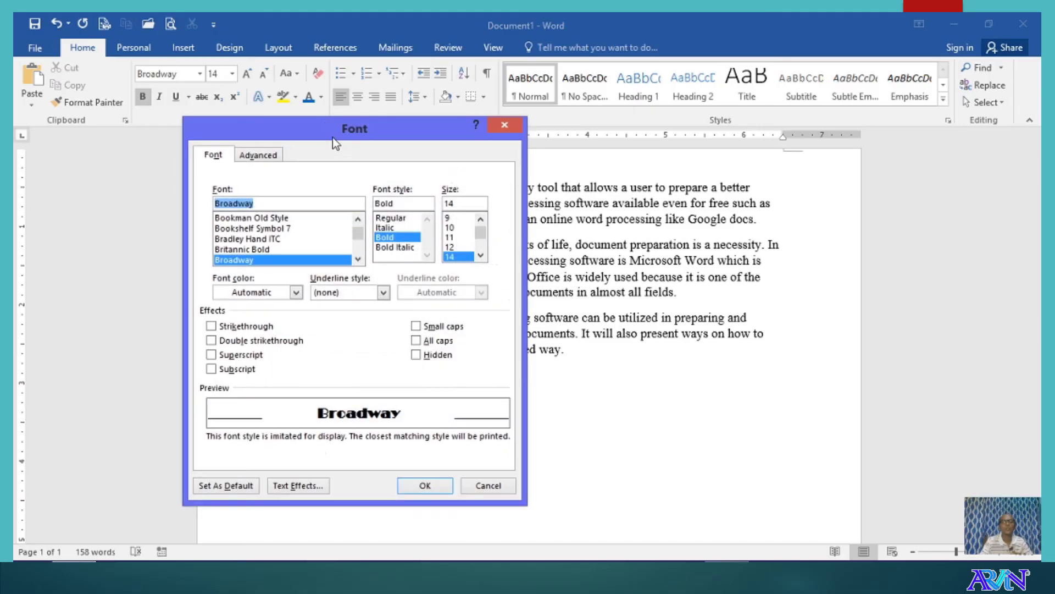
left_click_drag(332, 137, 440, 135)
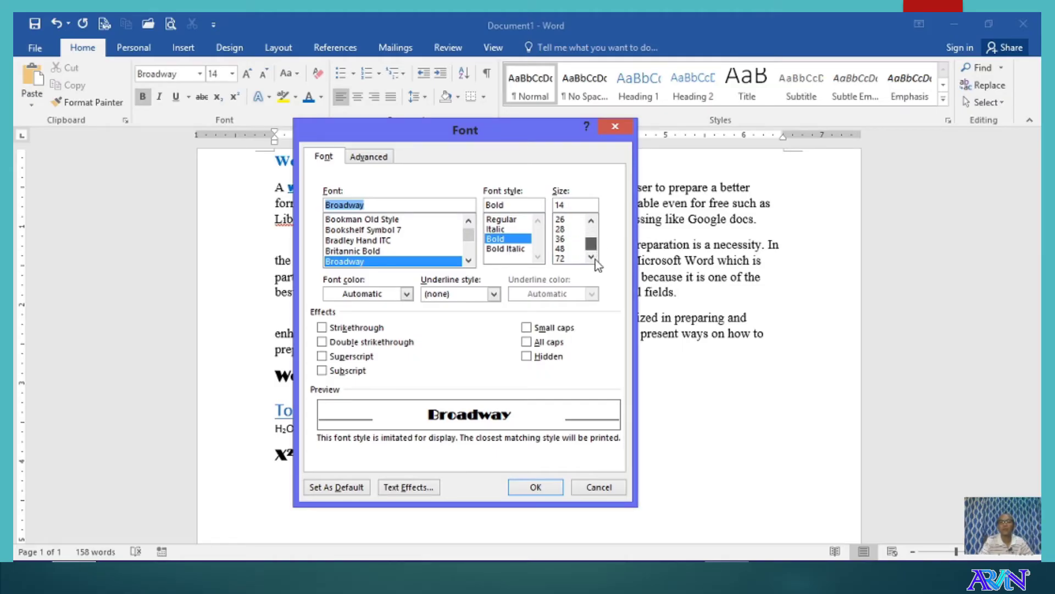
left_click_drag(593, 239, 593, 235)
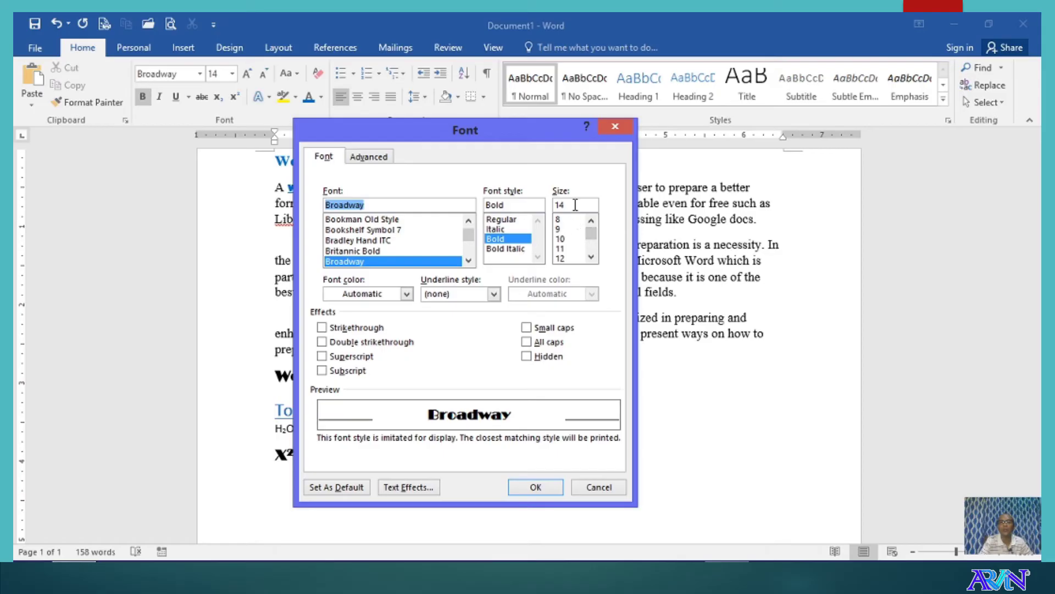
left_click_drag(571, 204, 537, 203)
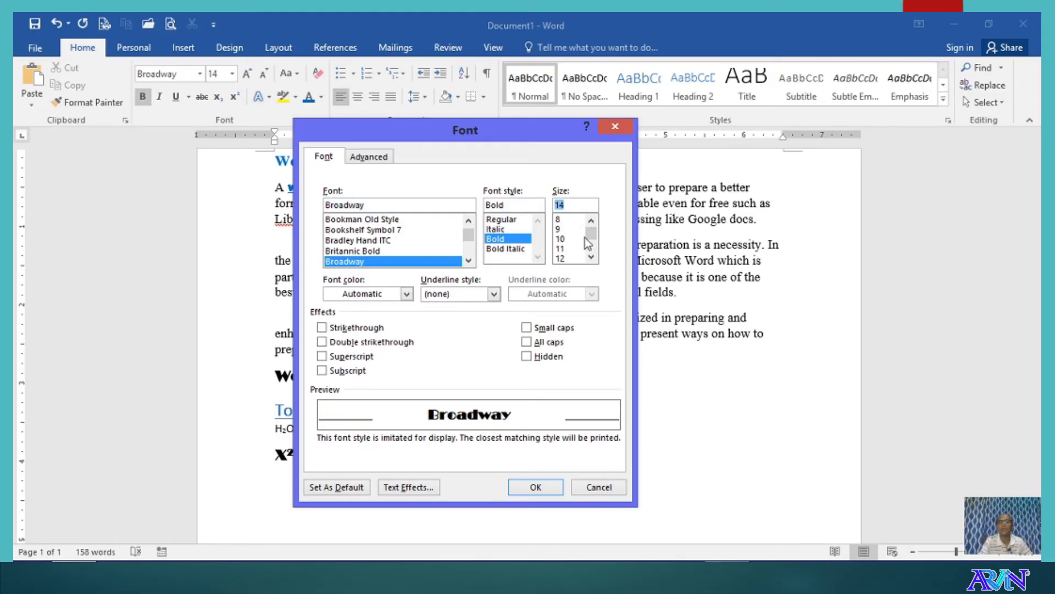
left_click(591, 257)
left_click(592, 258)
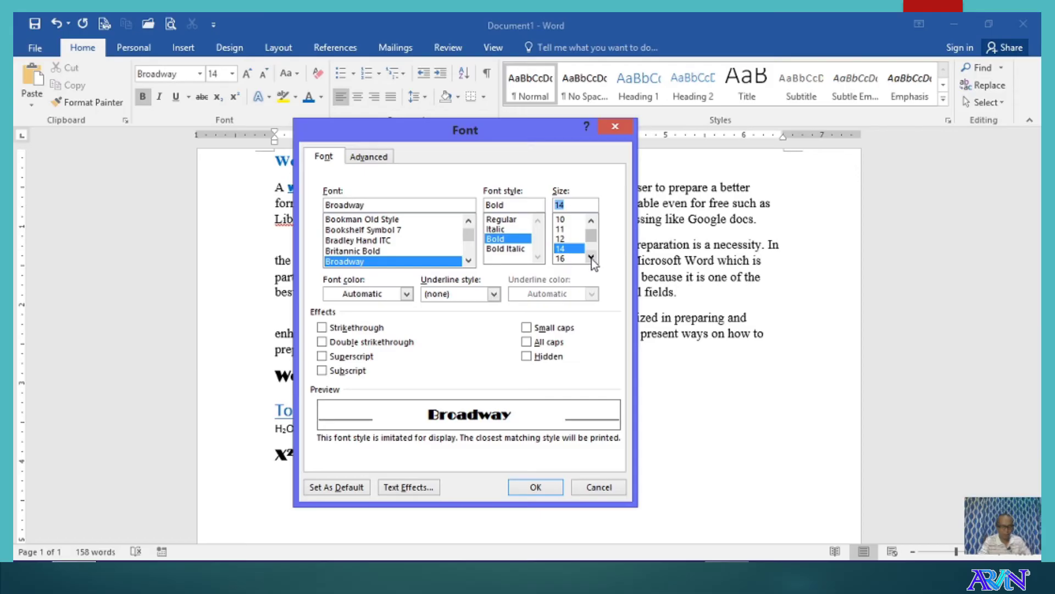
type("15")
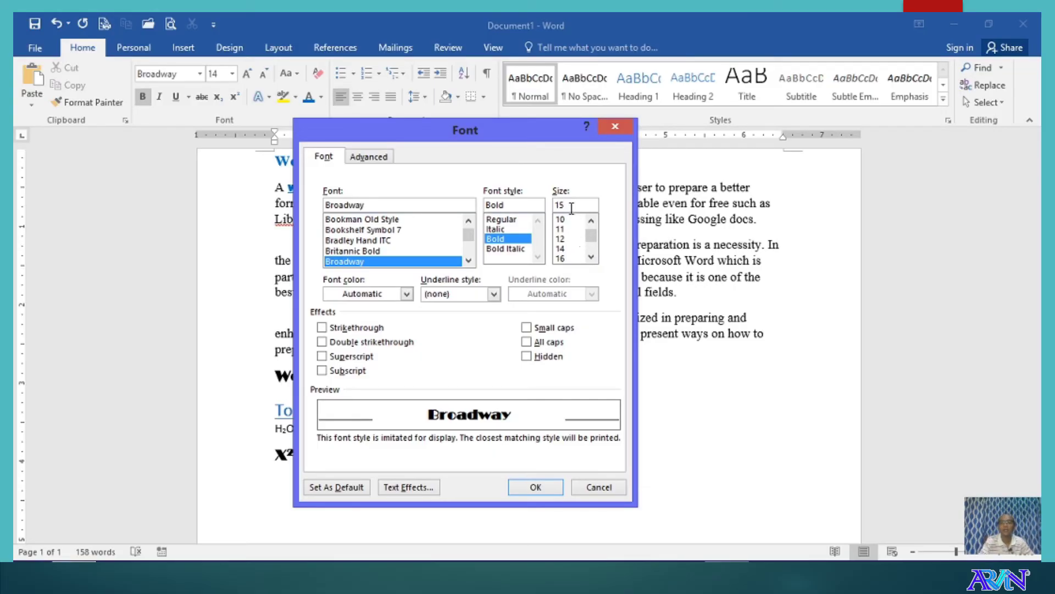
- Add a single solid underline and strikethrough in the Font dialog
left_click(405, 295)
left_click(405, 294)
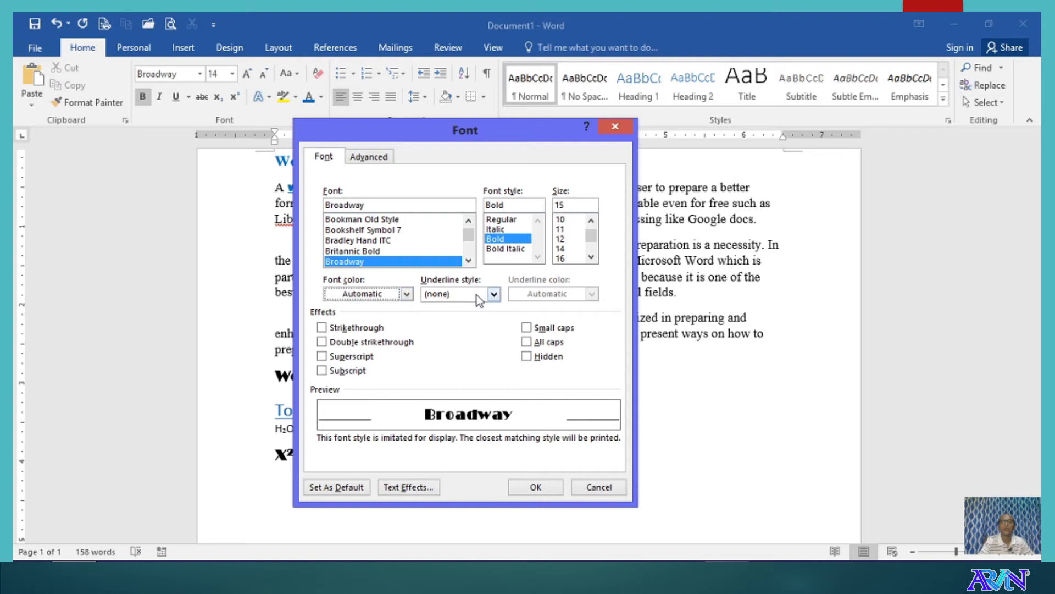
left_click(495, 295)
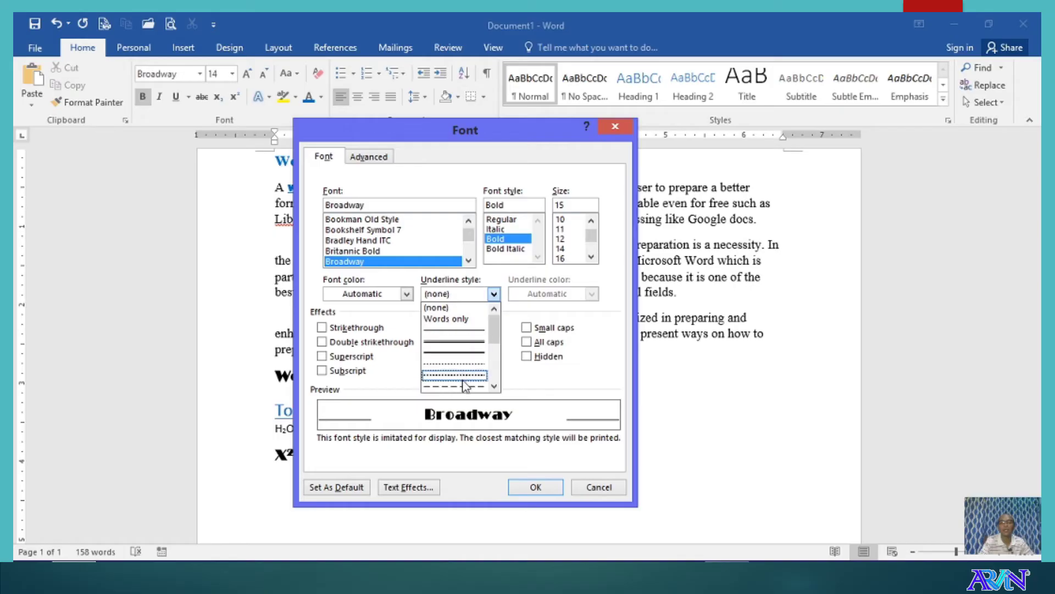
mouse_move(496, 341)
left_mouse_down()
mouse_move(495, 382)
mouse_move(494, 328)
left_mouse_up()
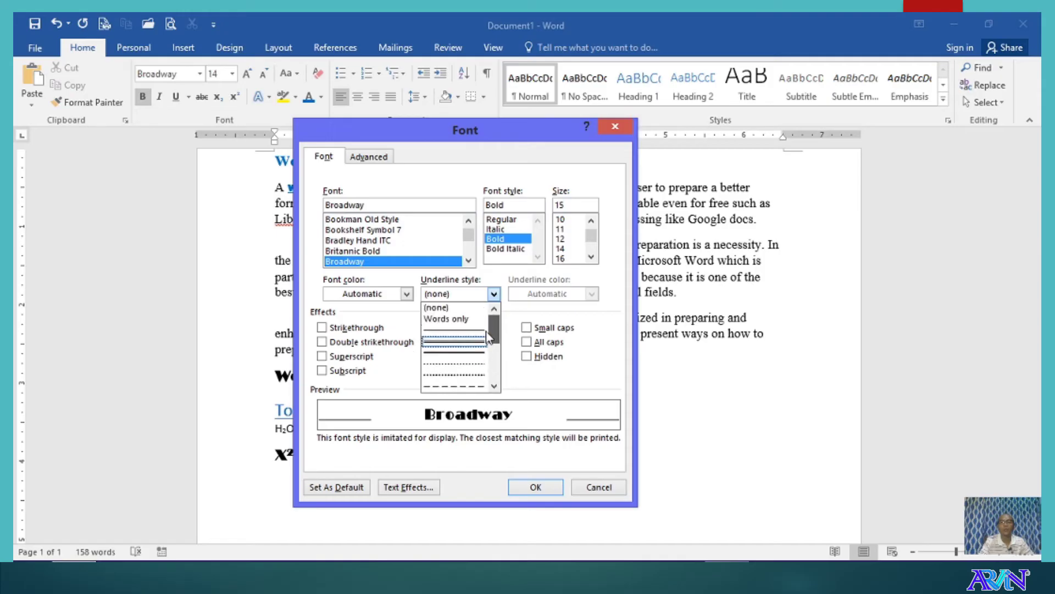
left_click(451, 334)
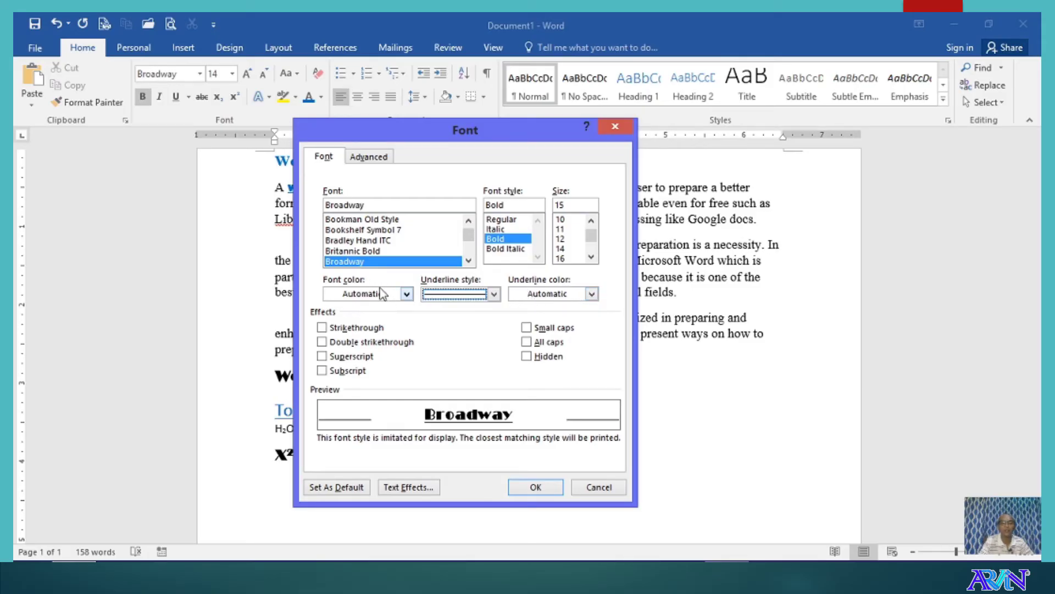
left_click(348, 329)
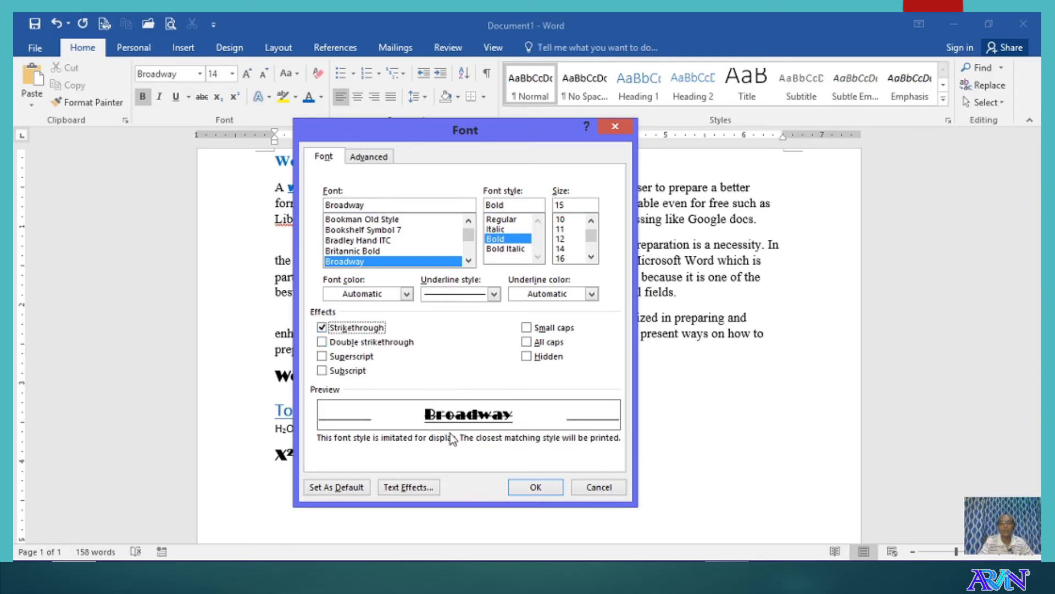
- Turn on Small caps, All caps and Hidden, leaving double strikethrough off
left_click(322, 342)
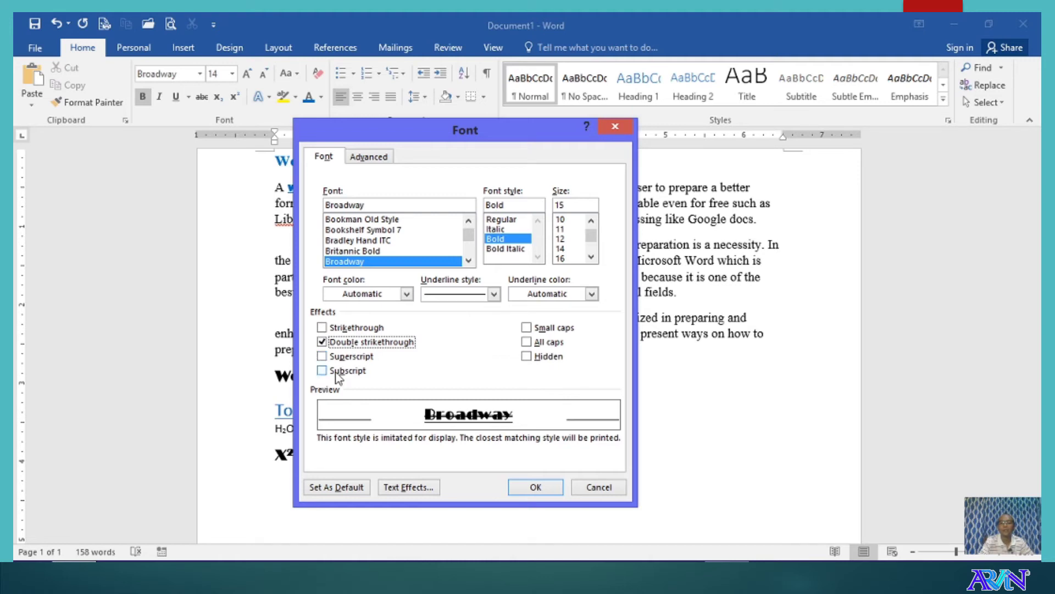
left_click(534, 328)
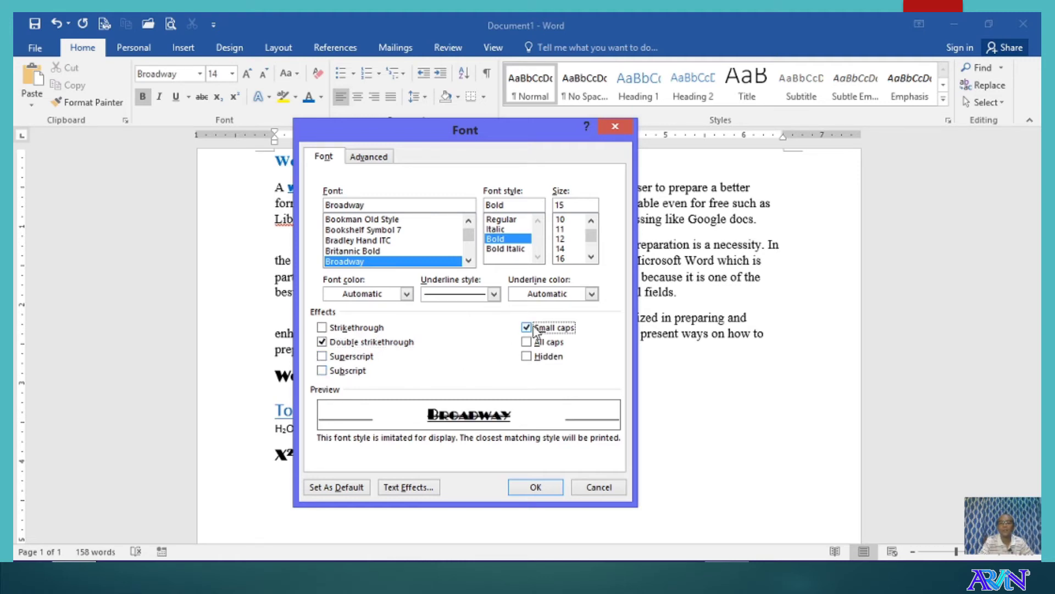
left_click(322, 342)
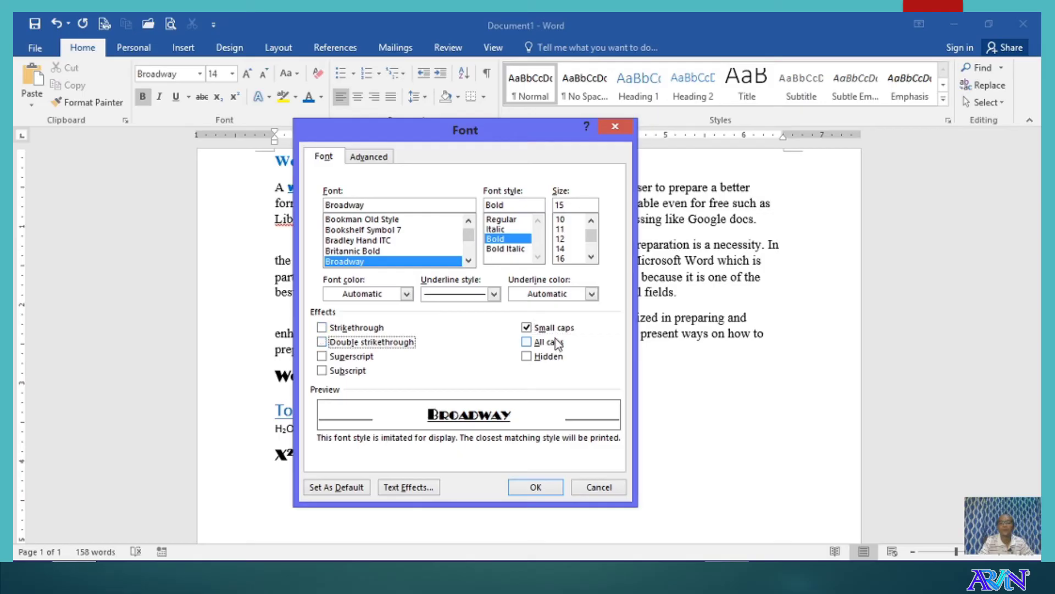
left_click(527, 343)
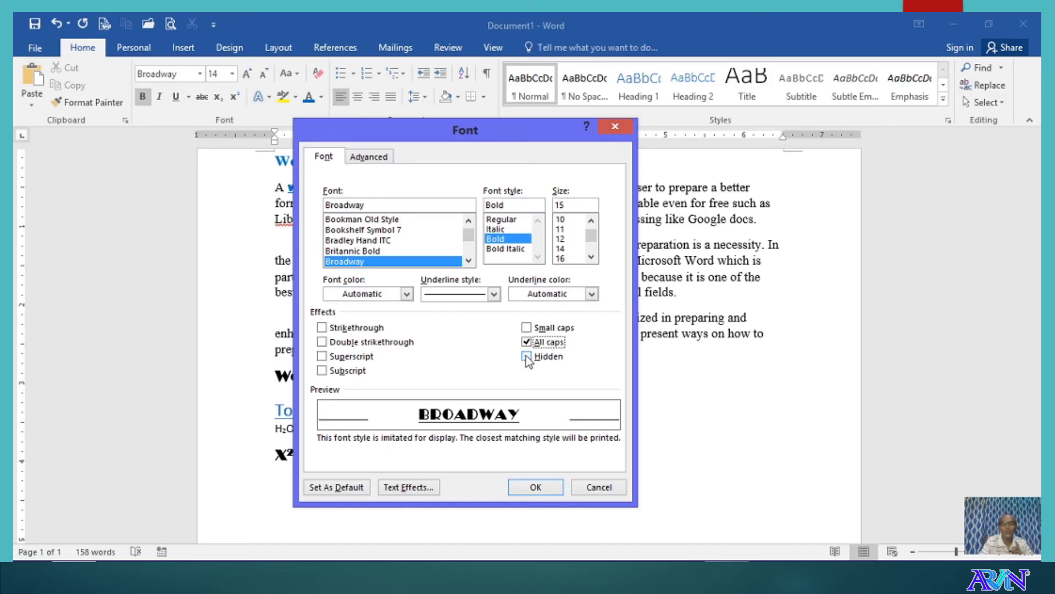
left_click(527, 357)
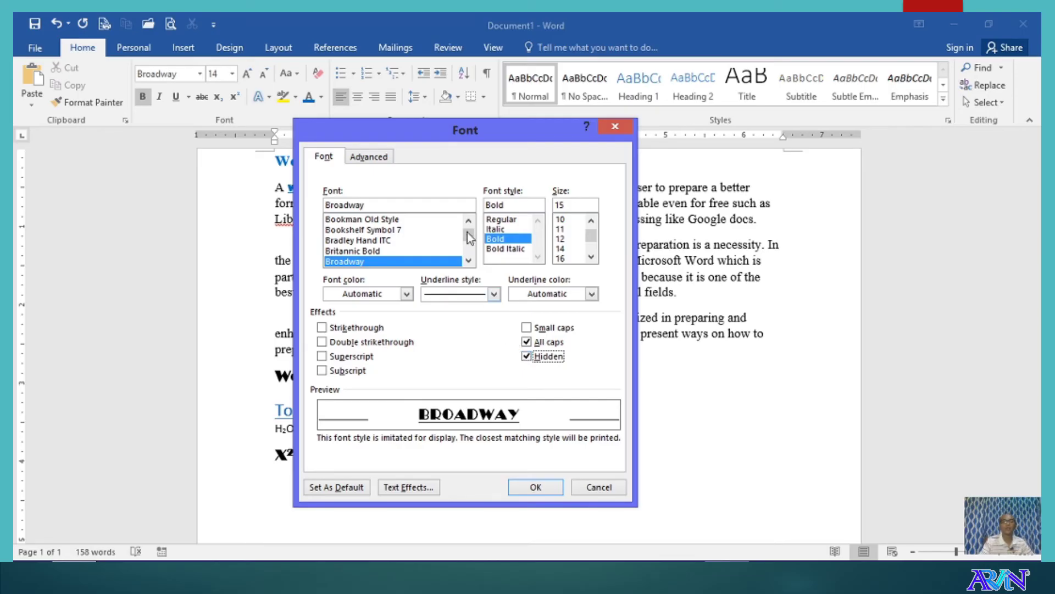
left_click(363, 164)
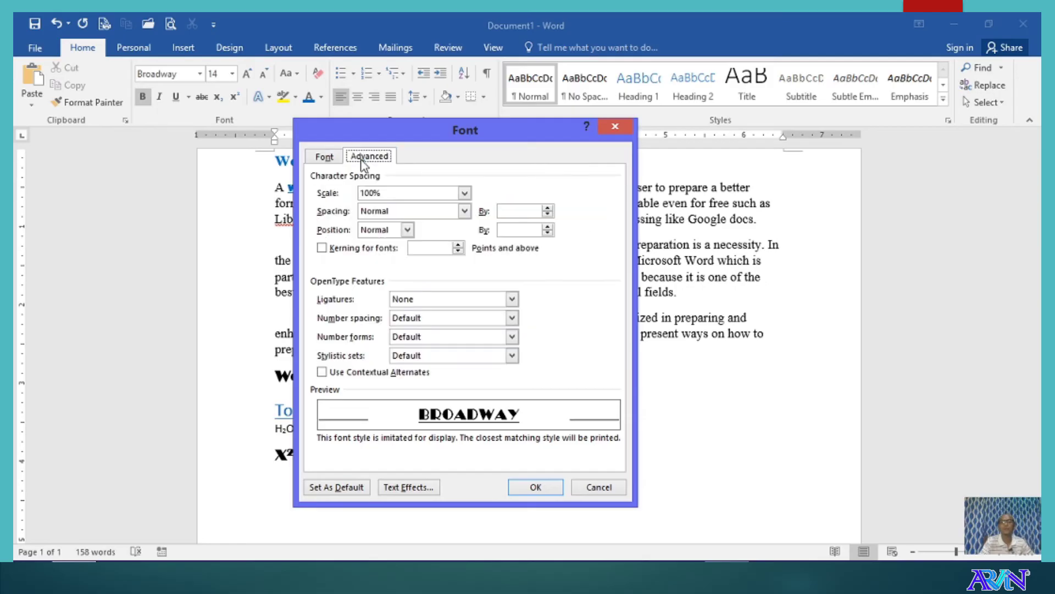
- Set character spacing to Expanded by 4 pt and apply the font settings
left_click(397, 214)
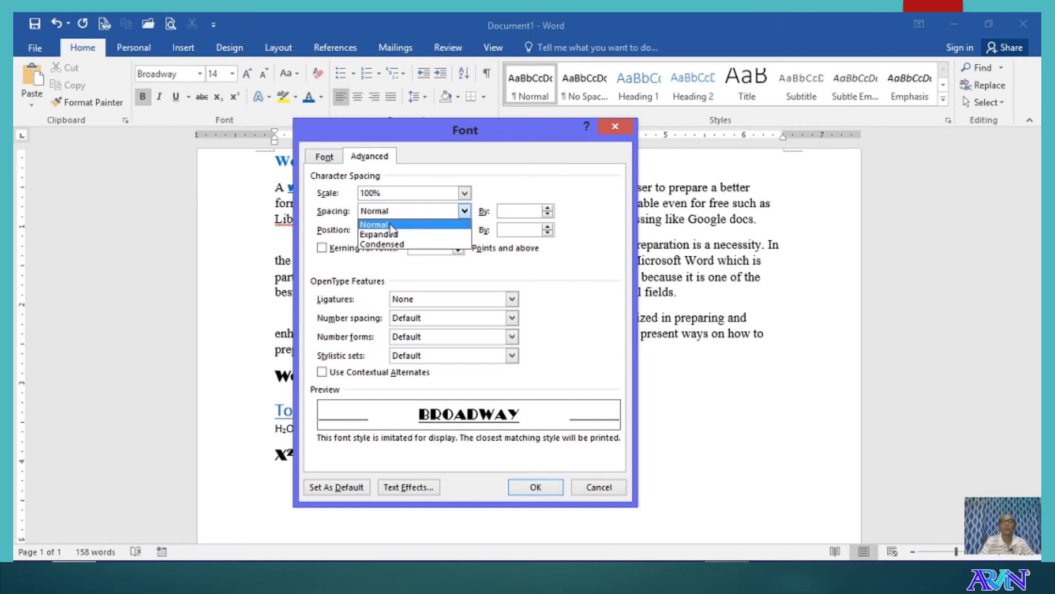
left_click(388, 234)
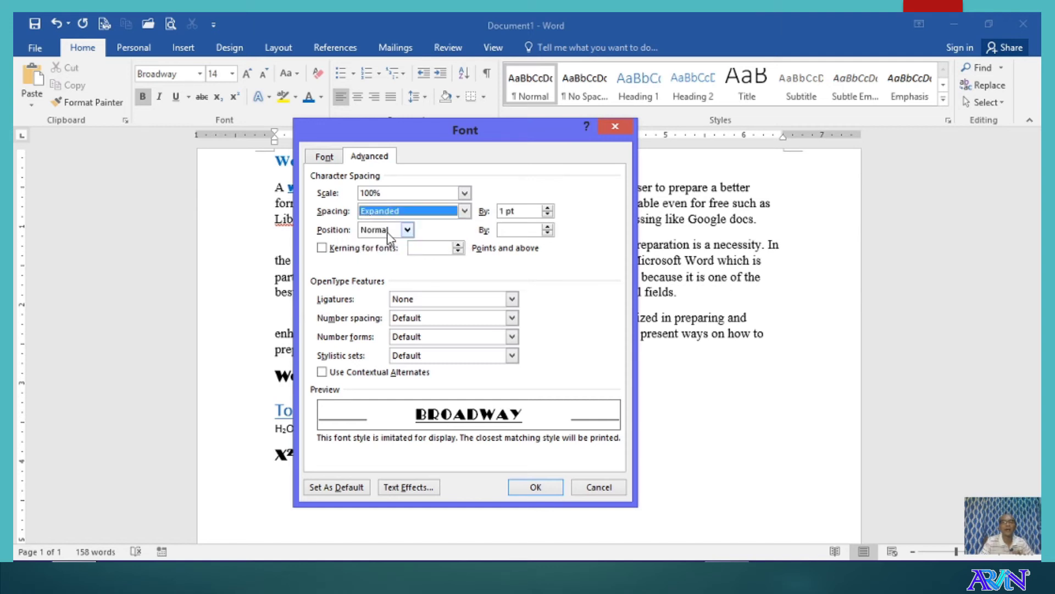
left_click(520, 213)
left_click_drag(520, 212, 483, 221)
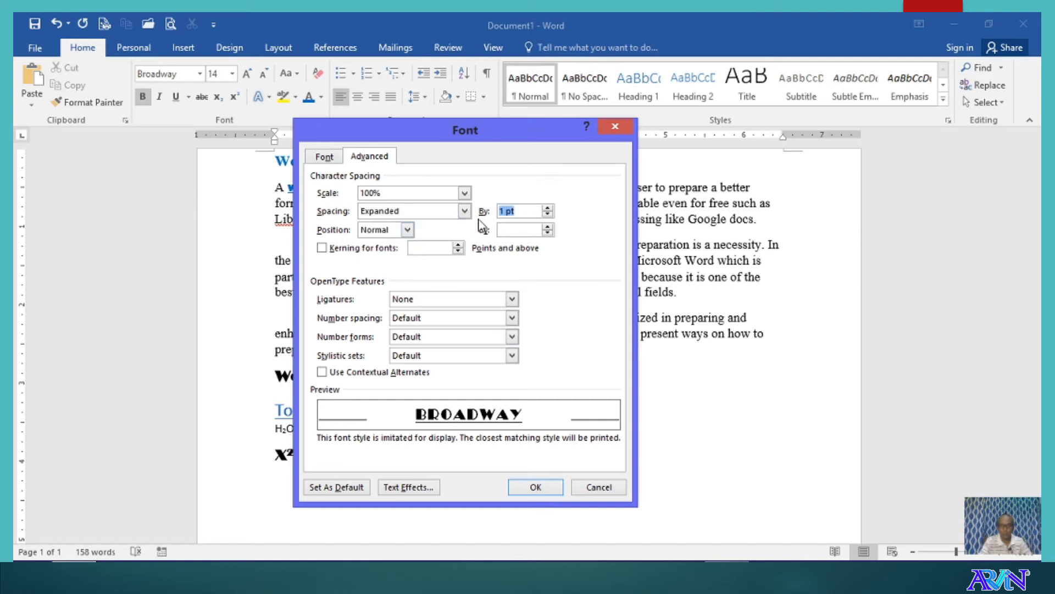
type("4")
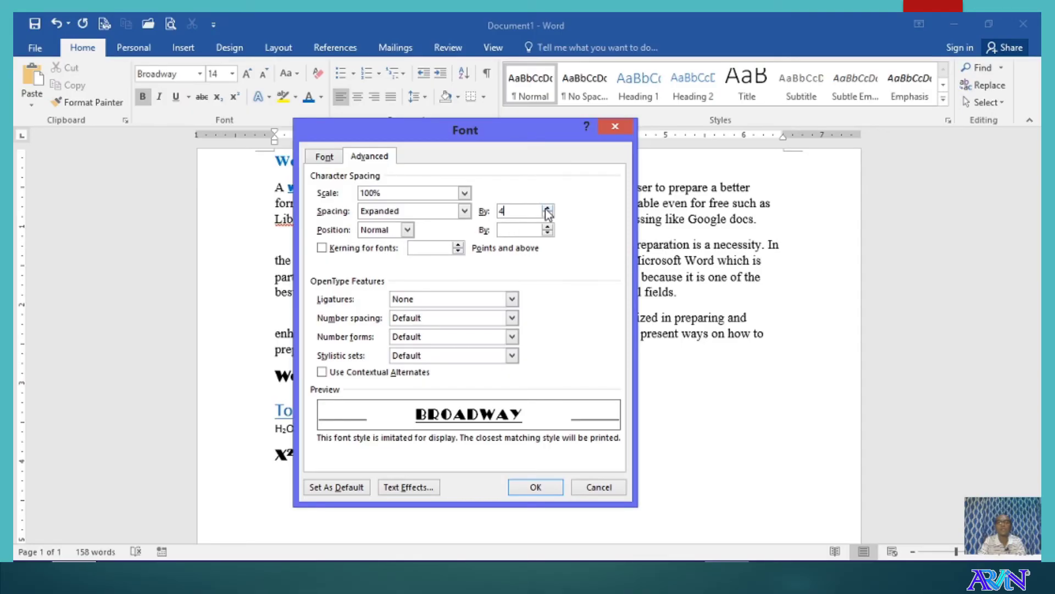
left_click(537, 487)
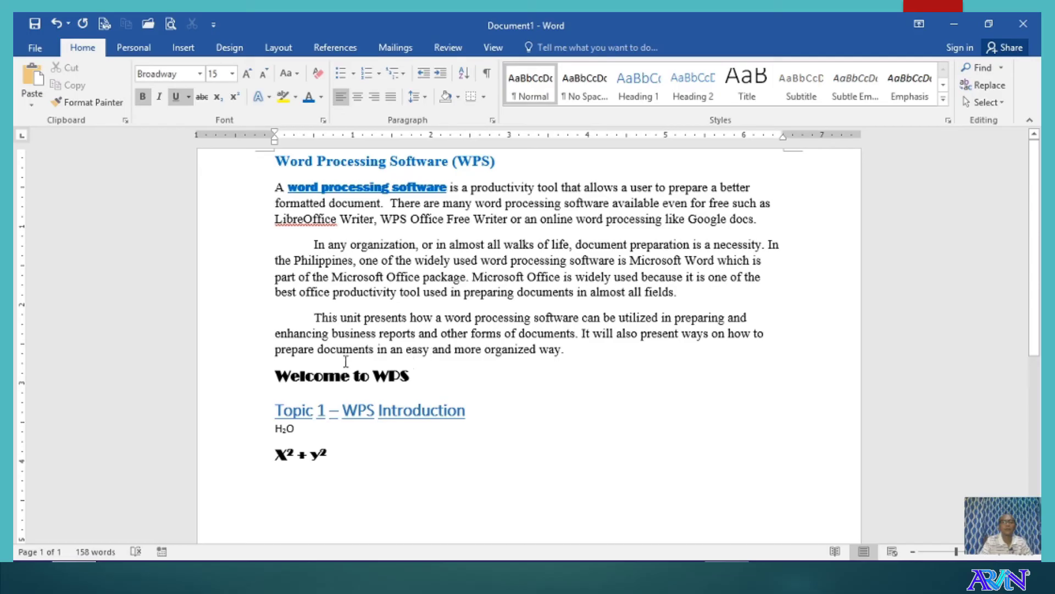
- Expand the character spacing of the 'Welcome to WPS' line by 4 pt in the Font dialog
left_click_drag(270, 376, 420, 372)
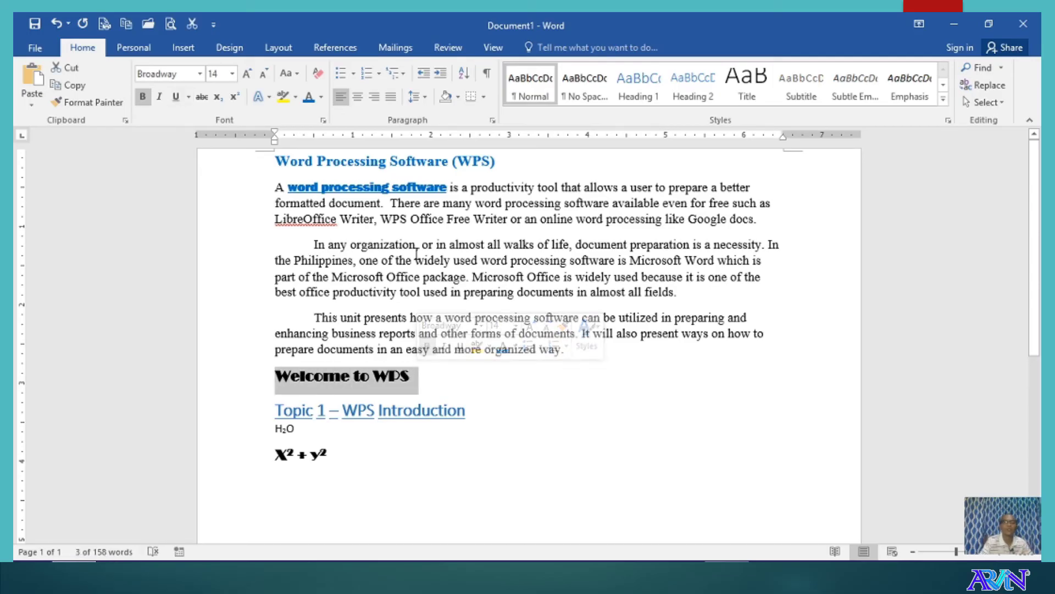
left_click(323, 119)
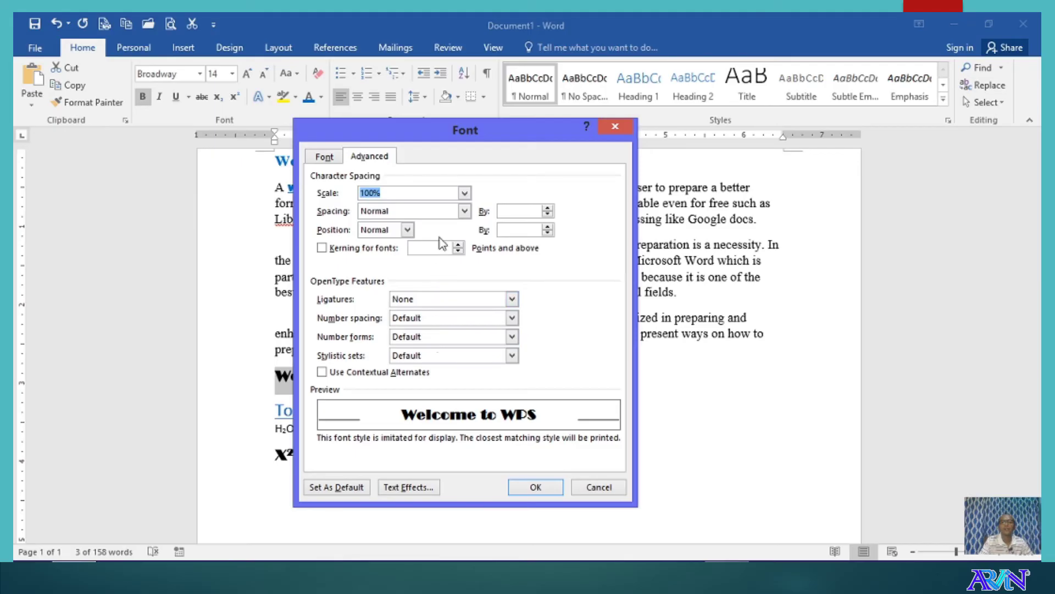
left_click(416, 215)
left_click(397, 232)
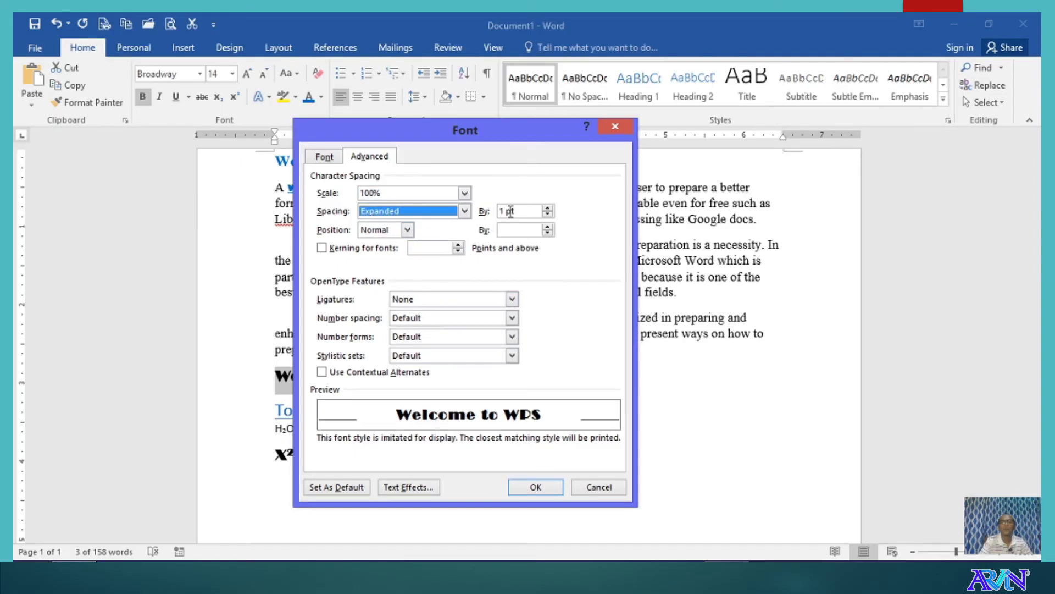
type("4")
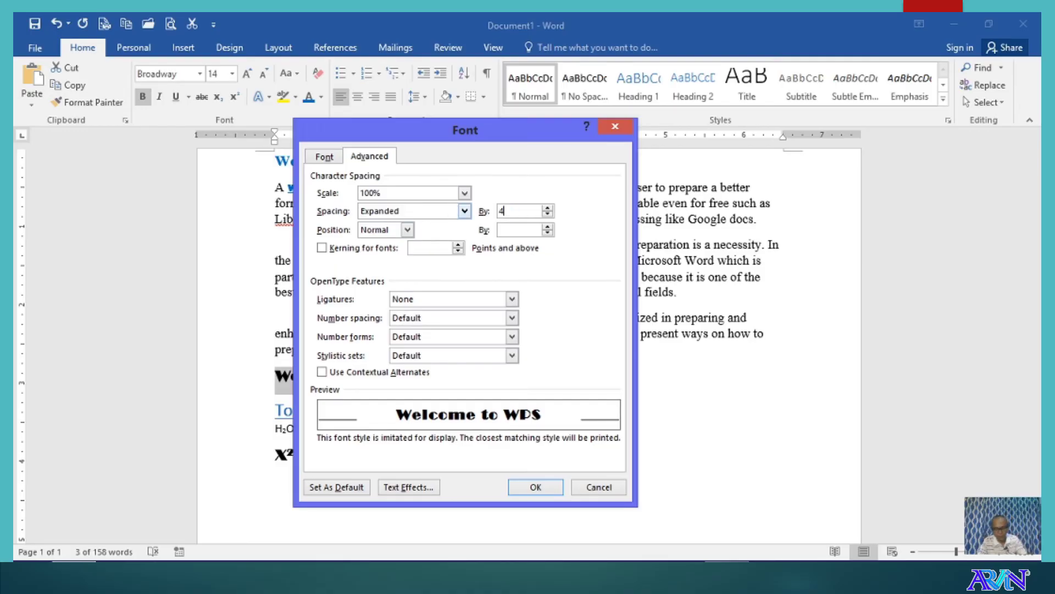
key("Return")
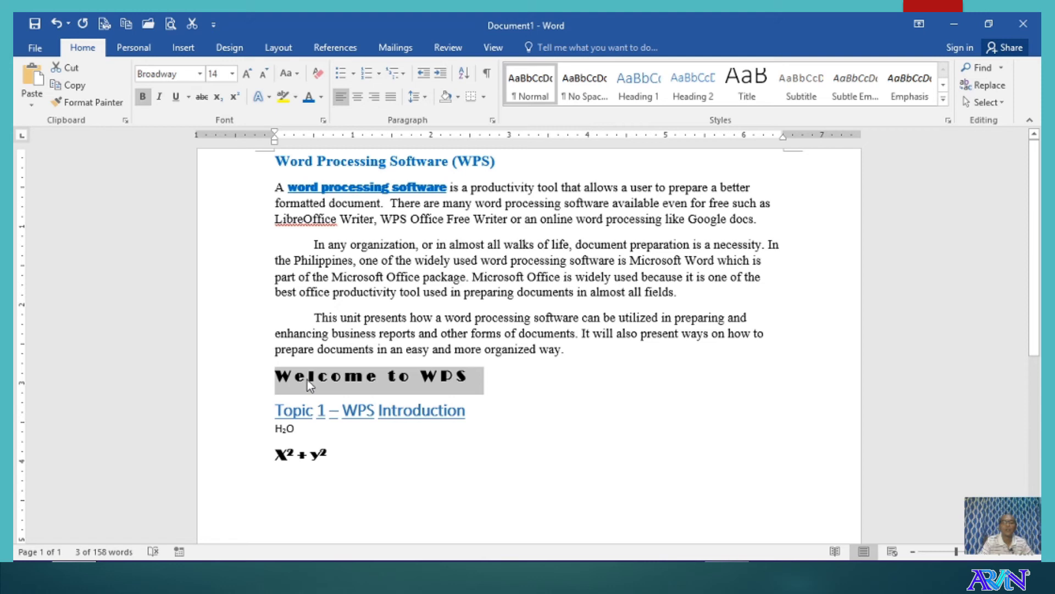
left_click(486, 383)
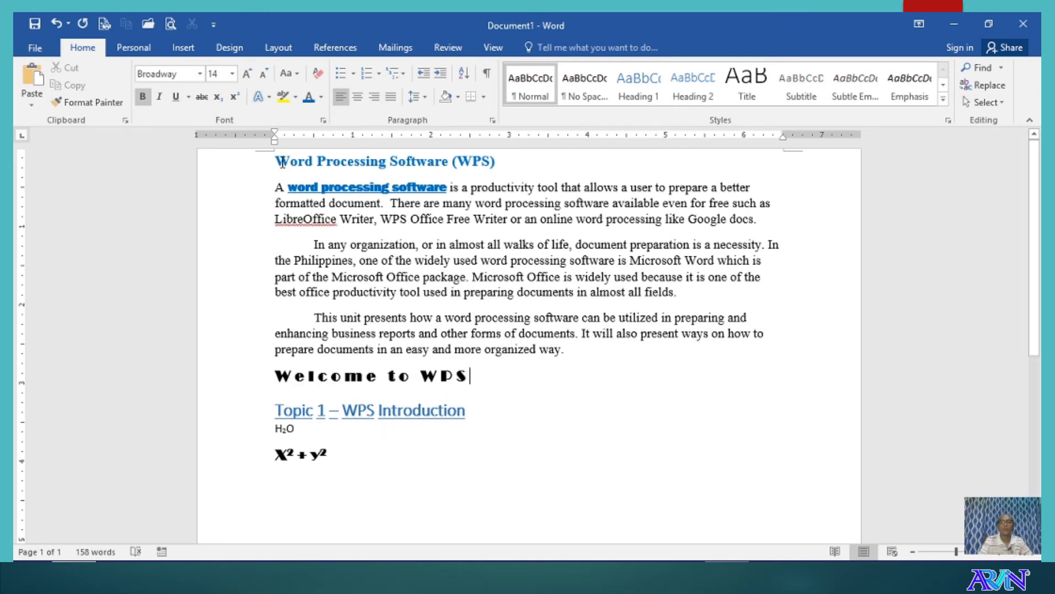
- Apply Heading 1 to the 'Word Processing Software' title and Heading 2 to the 'Topic 1 – WPS Introduction' line
left_click_drag(276, 161, 503, 160)
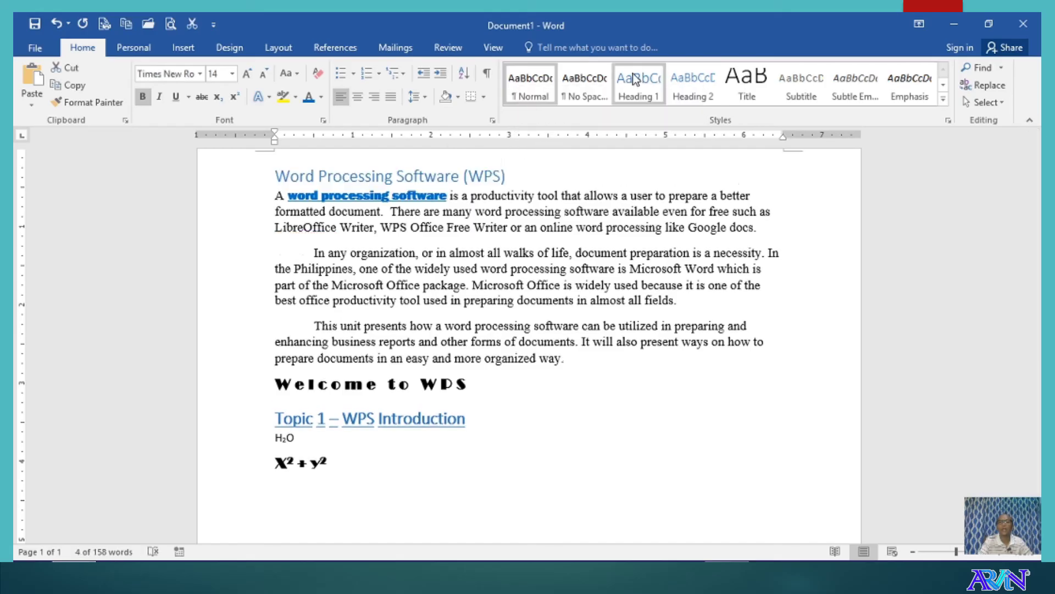
left_click(632, 74)
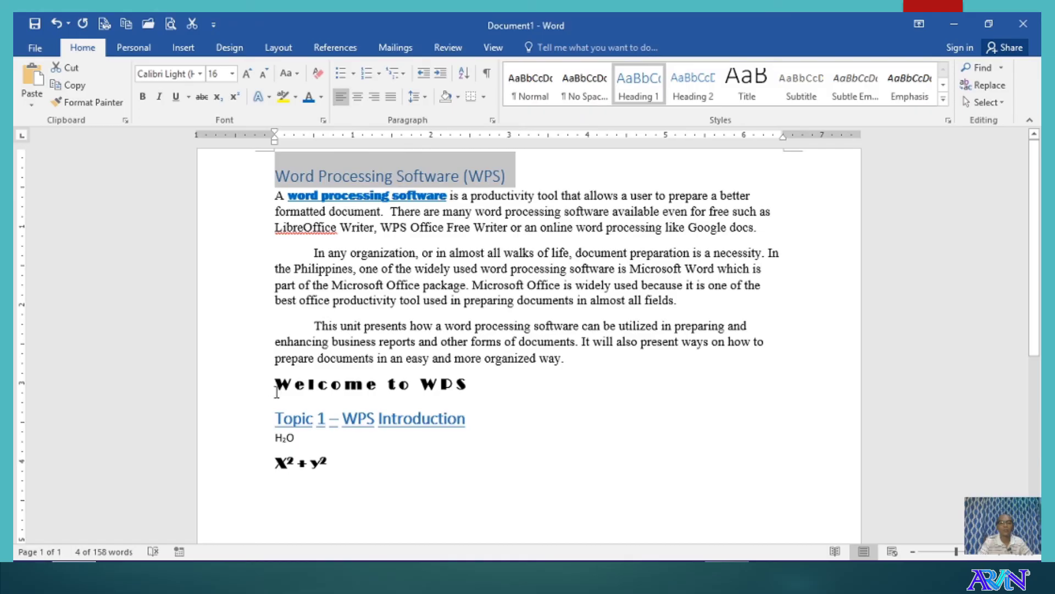
left_click_drag(276, 418, 467, 424)
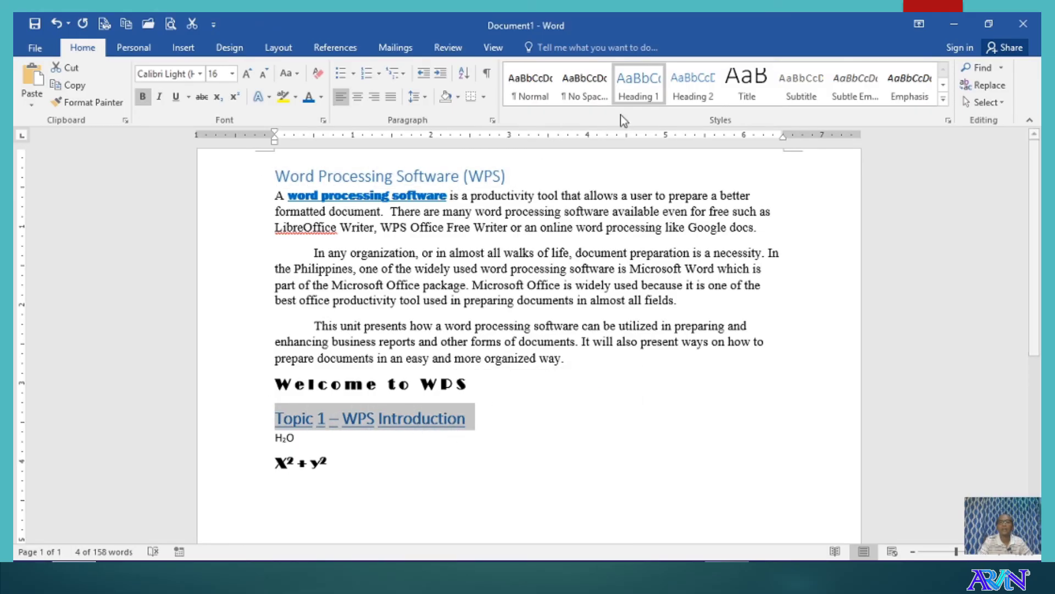
left_click(691, 90)
- Start a new line after X²+y² and insert empty lines above the title
left_click(422, 484)
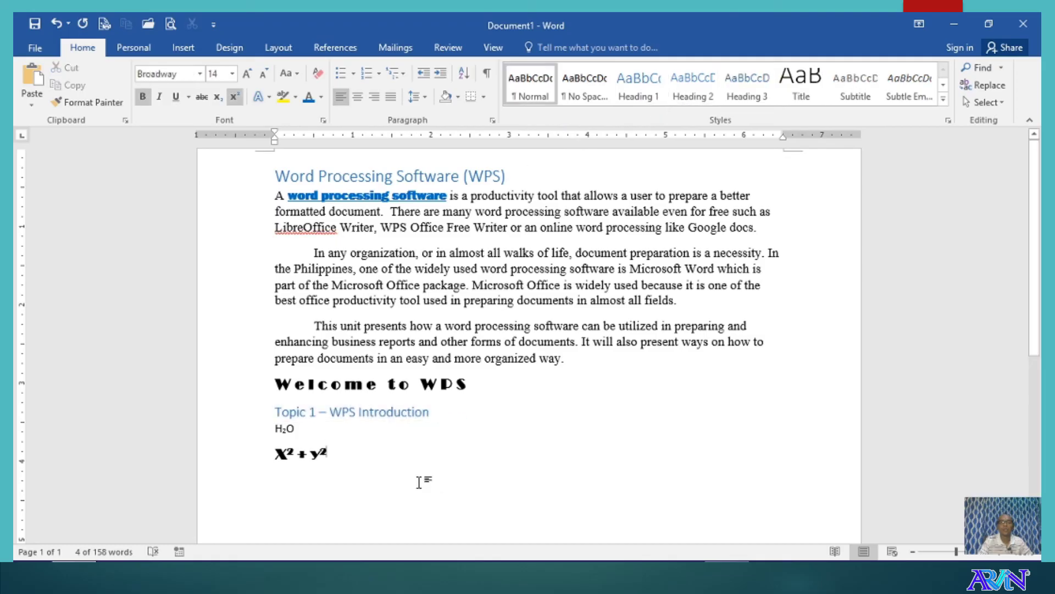
key("Return")
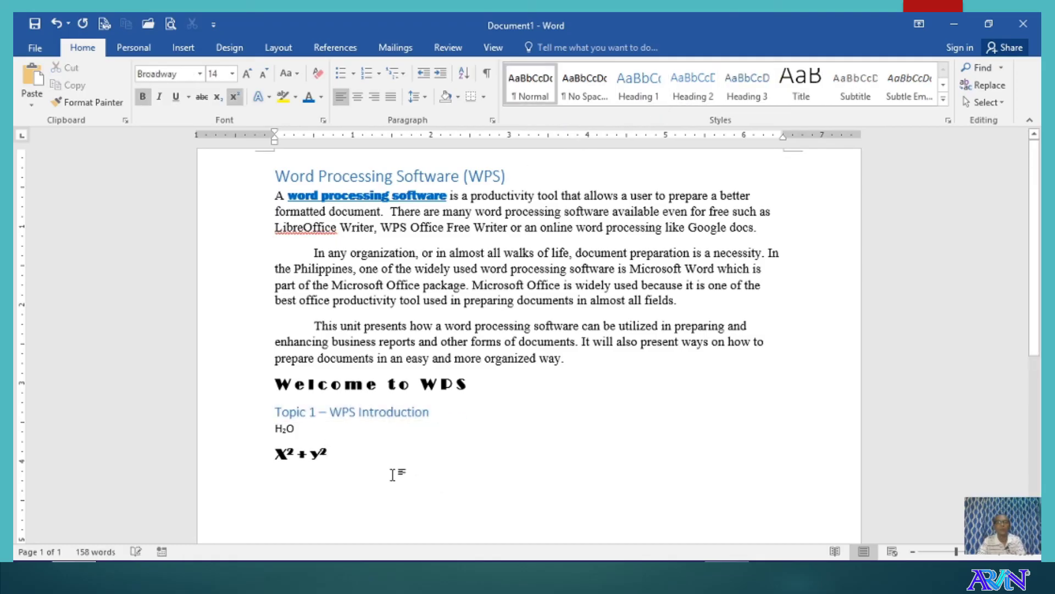
left_click(276, 176)
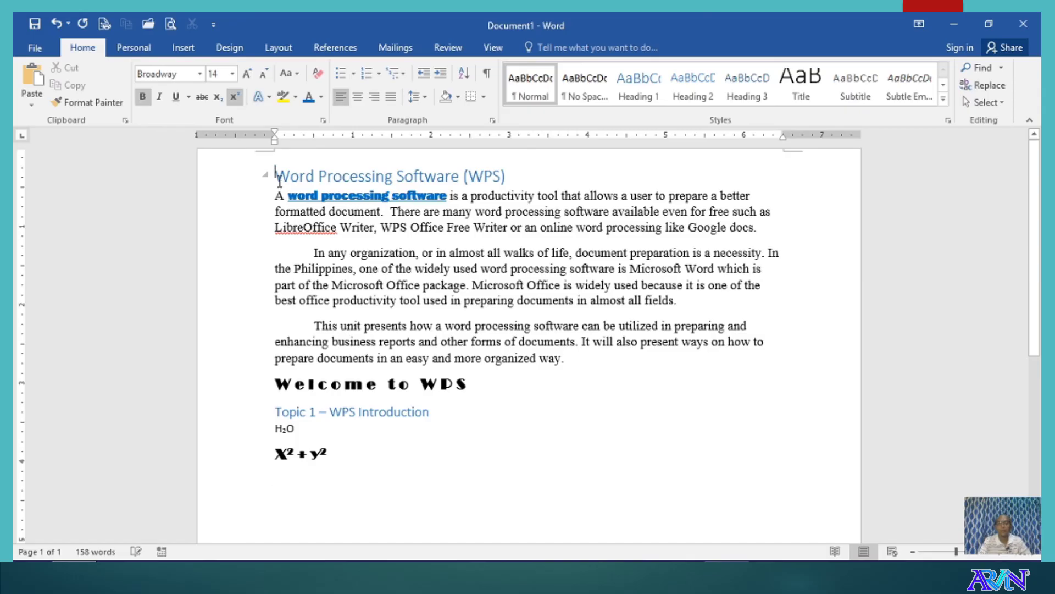
key("Return")
key("Return")
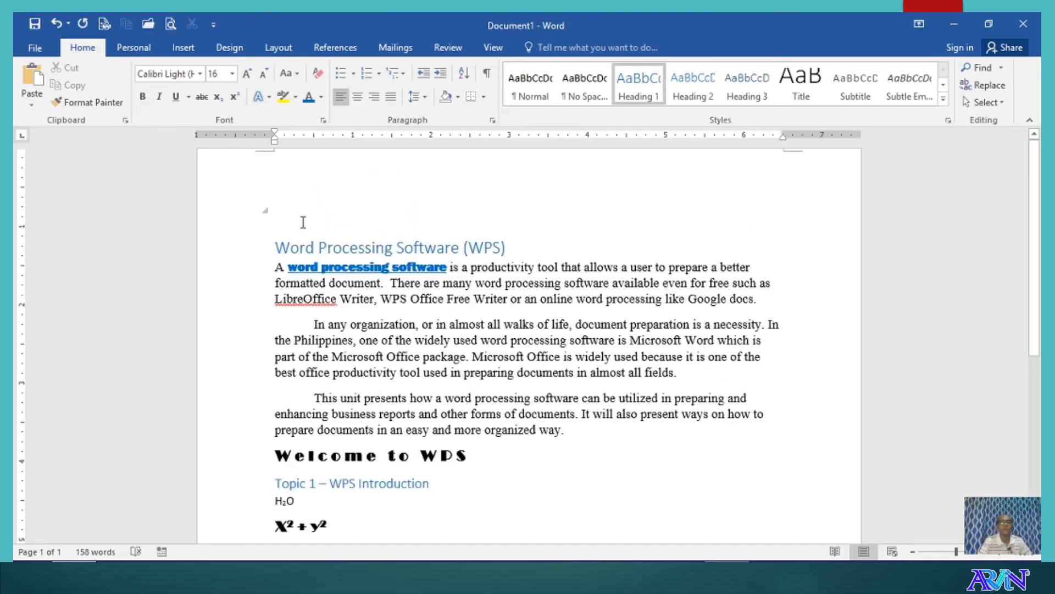
left_click(297, 209)
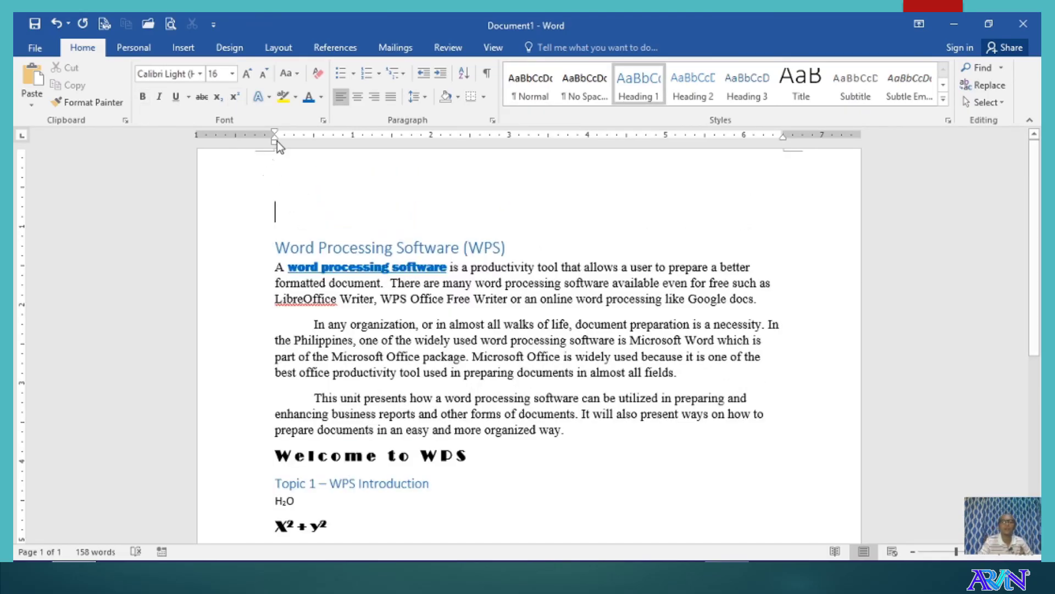
- Insert Automatic Table 1 from References at the top of the document and select the table
left_click(456, 52)
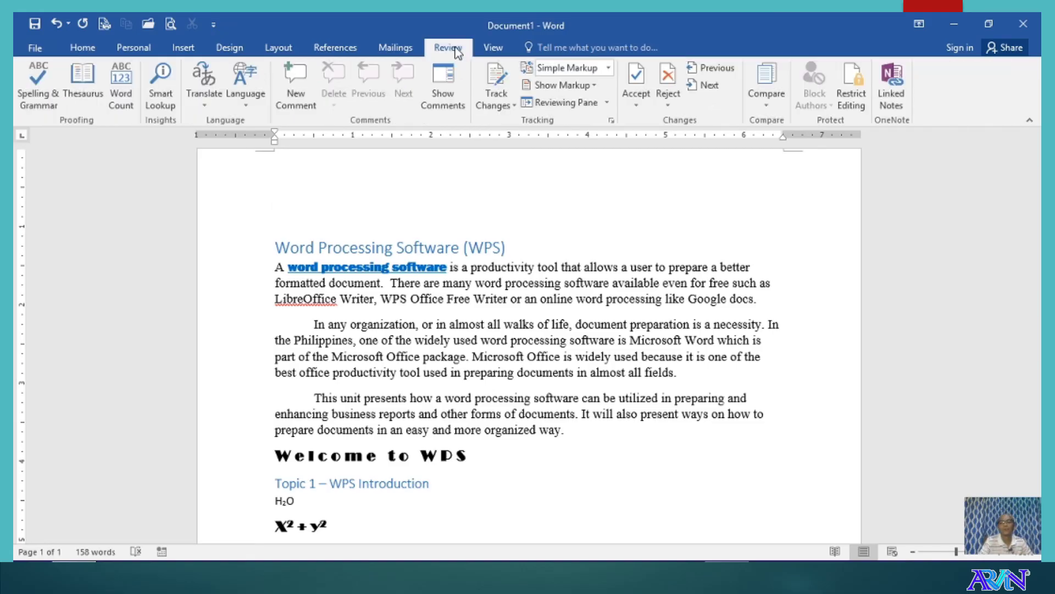
left_click(335, 48)
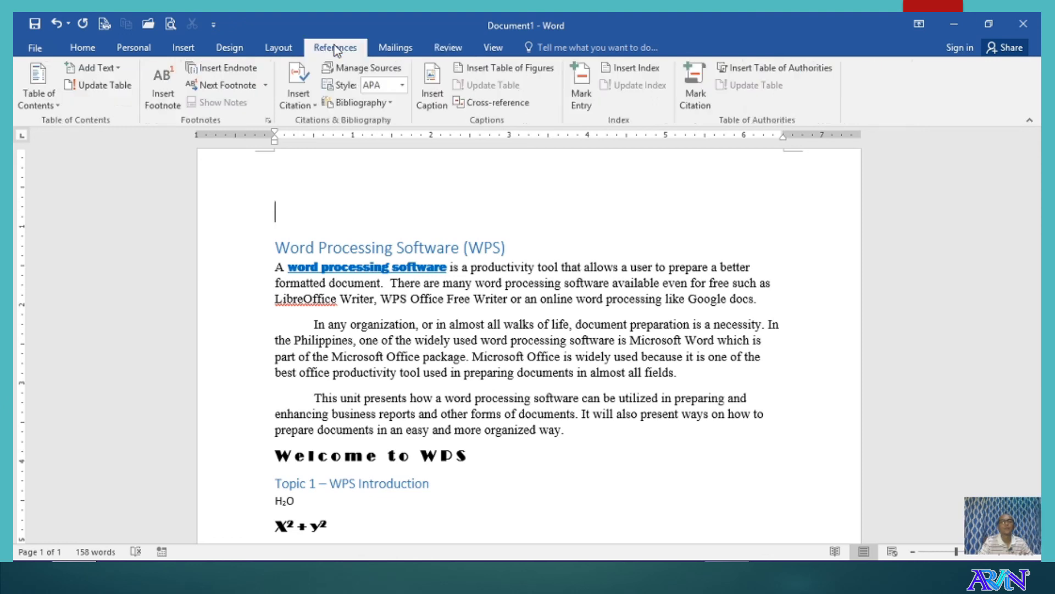
left_click(43, 91)
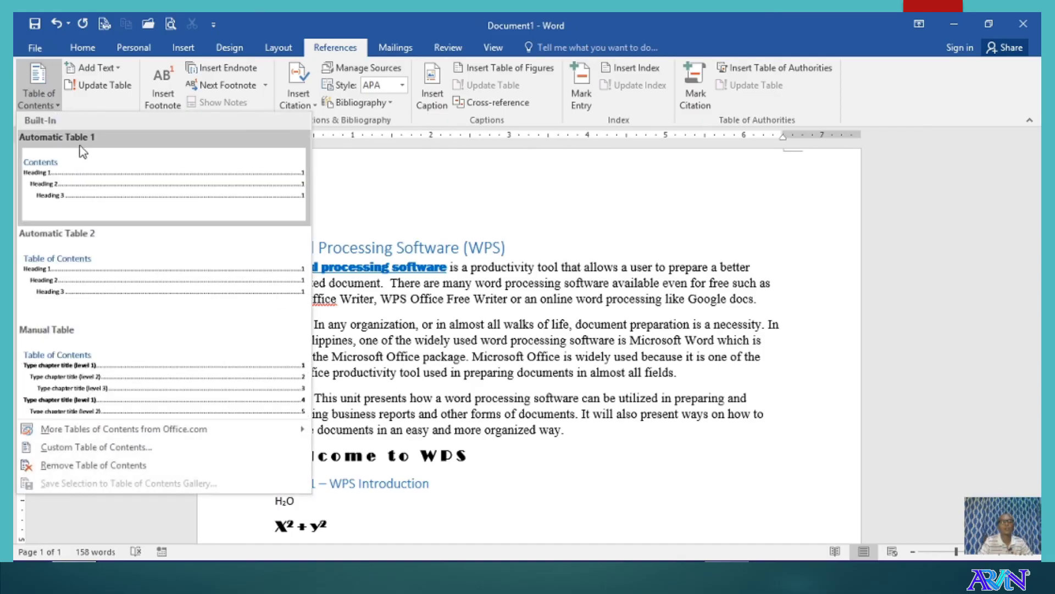
left_click(91, 167)
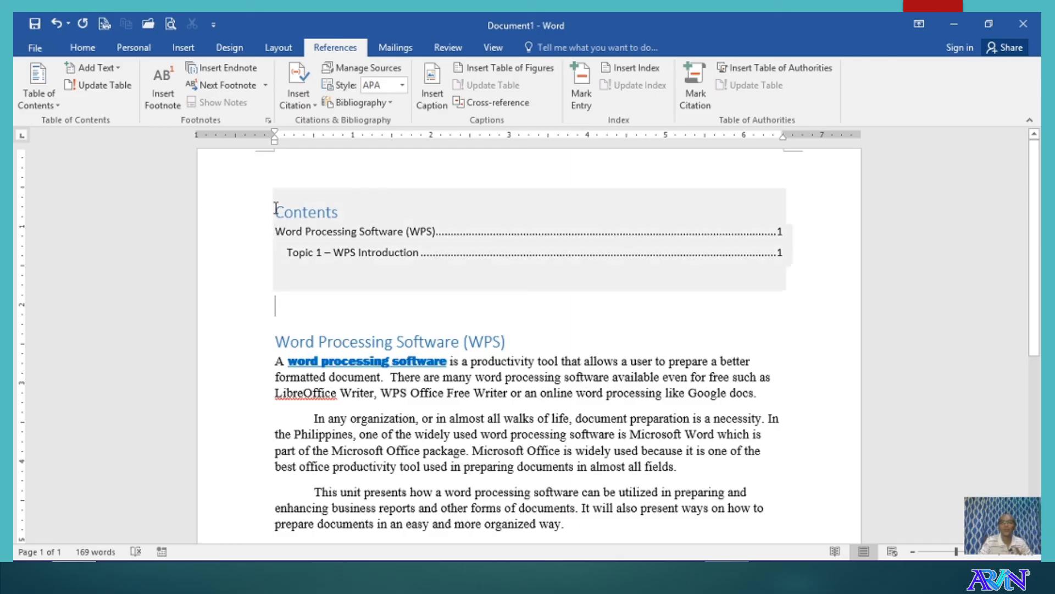
left_click_drag(276, 203, 457, 283)
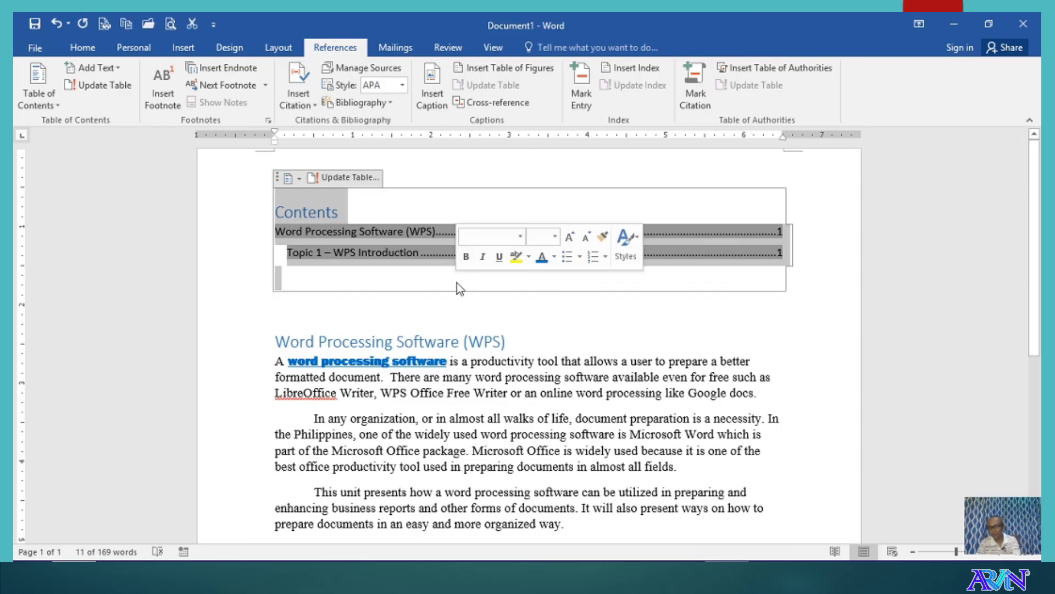